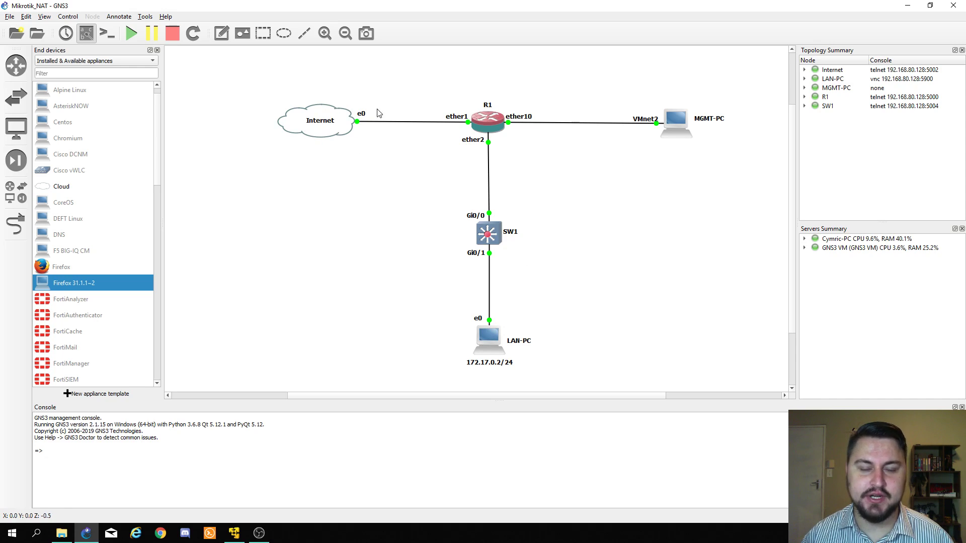
# Step: Open R1's console and ping 8.8.8.8 from the router, getting all four replies
pyautogui.click(485, 119)
pyautogui.doubleClick(485, 119)
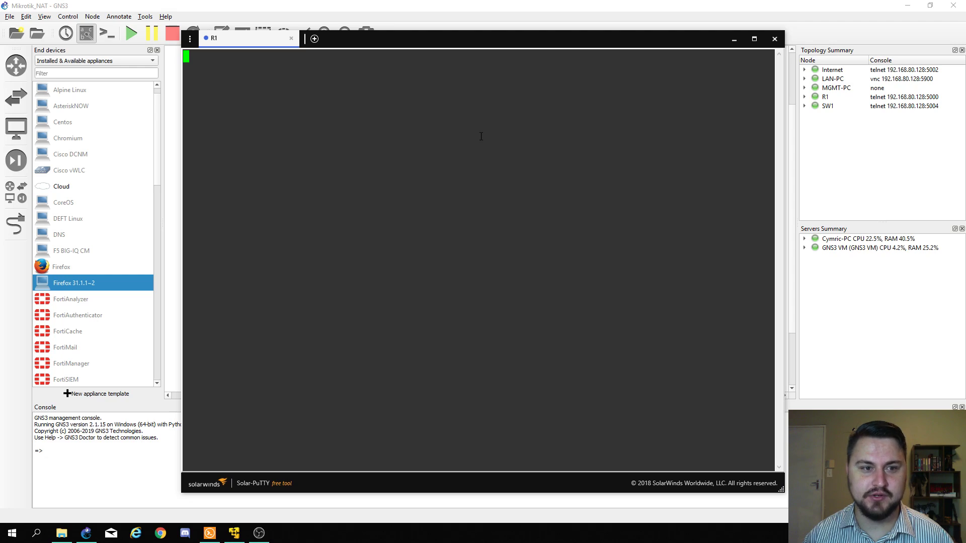
pyautogui.press('Return')
pyautogui.press('Return')
pyautogui.press('Return')
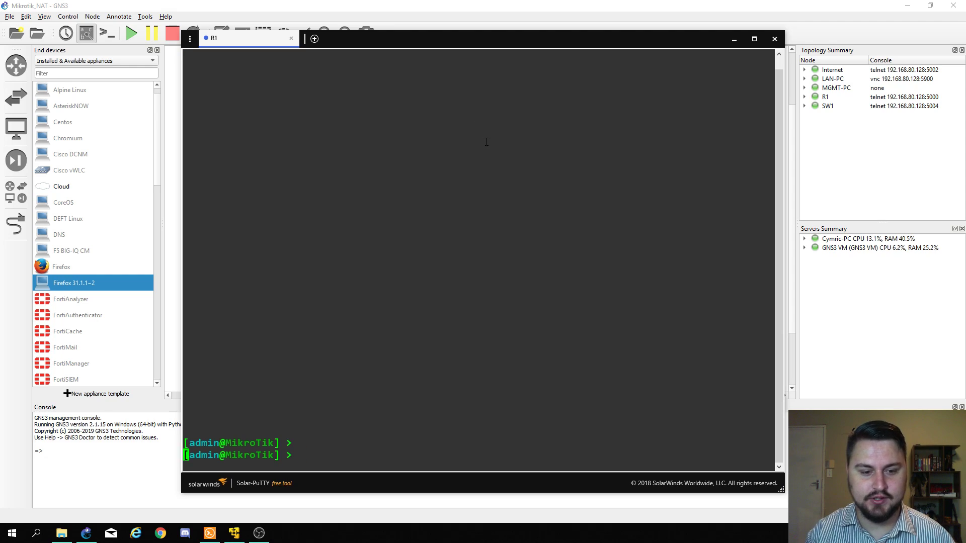
pyautogui.write('ping ')
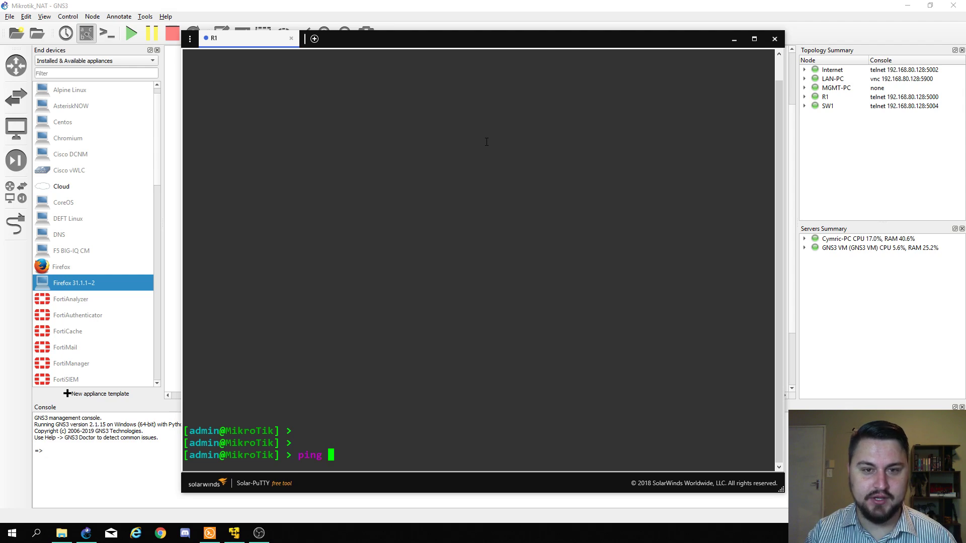
pyautogui.write('8.8.8.8')
pyautogui.press('Return')
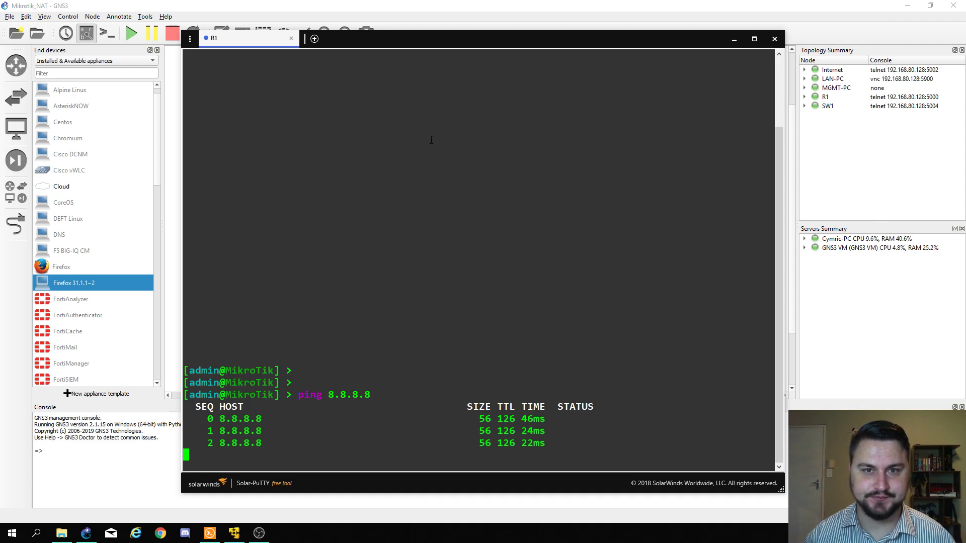
pyautogui.hotkey('ctrl', 'c')
# Step: Open LAN-PC's remote desktop and its ControlPanel network settings
pyautogui.click(177, 177)
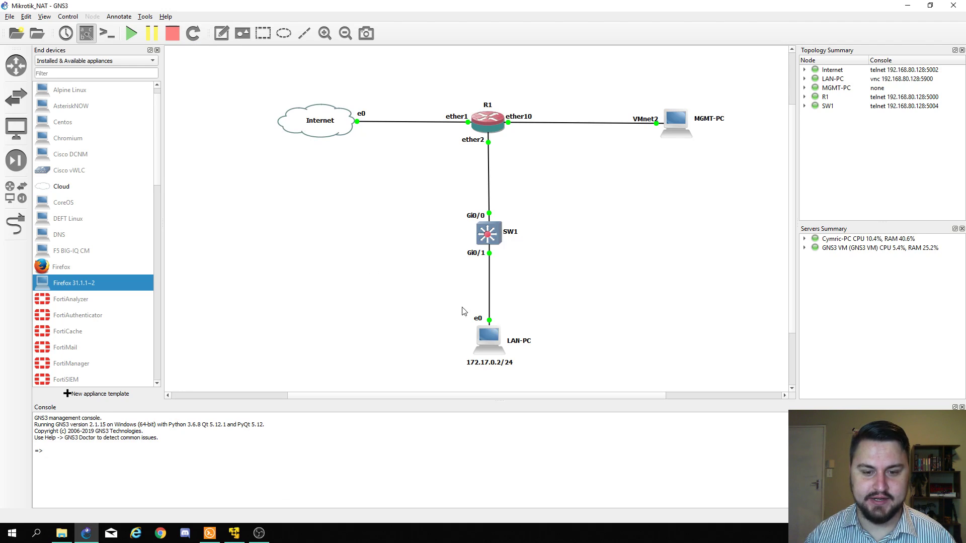
pyautogui.doubleClick(487, 340)
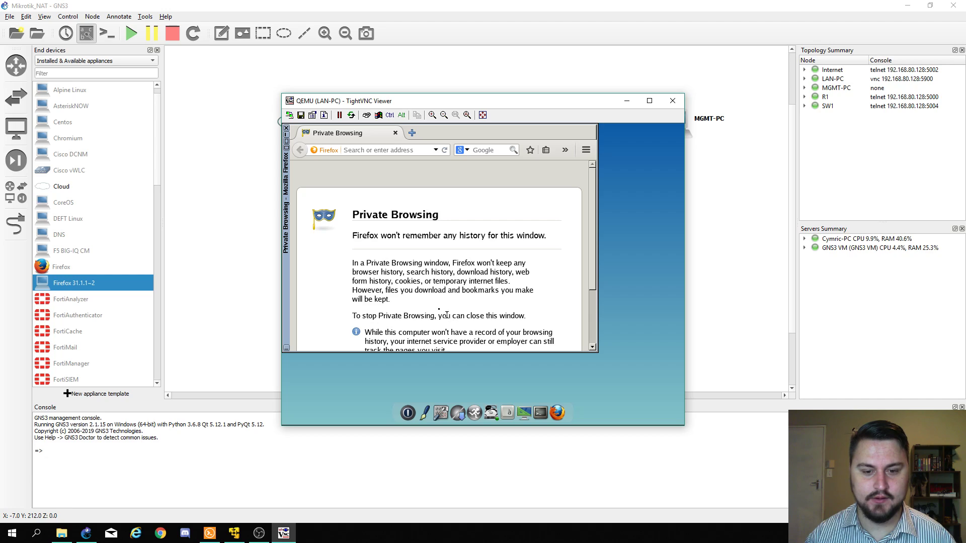
pyautogui.click(456, 412)
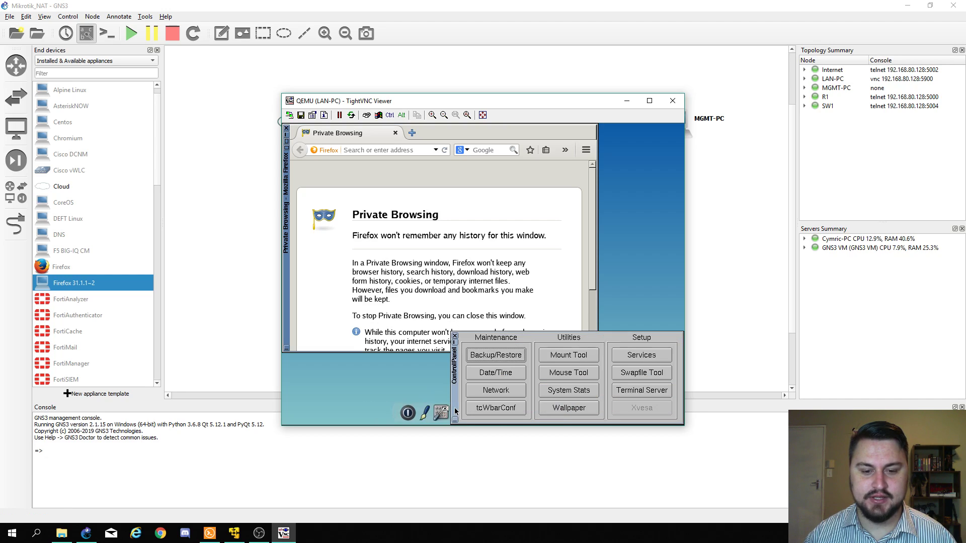
pyautogui.click(495, 390)
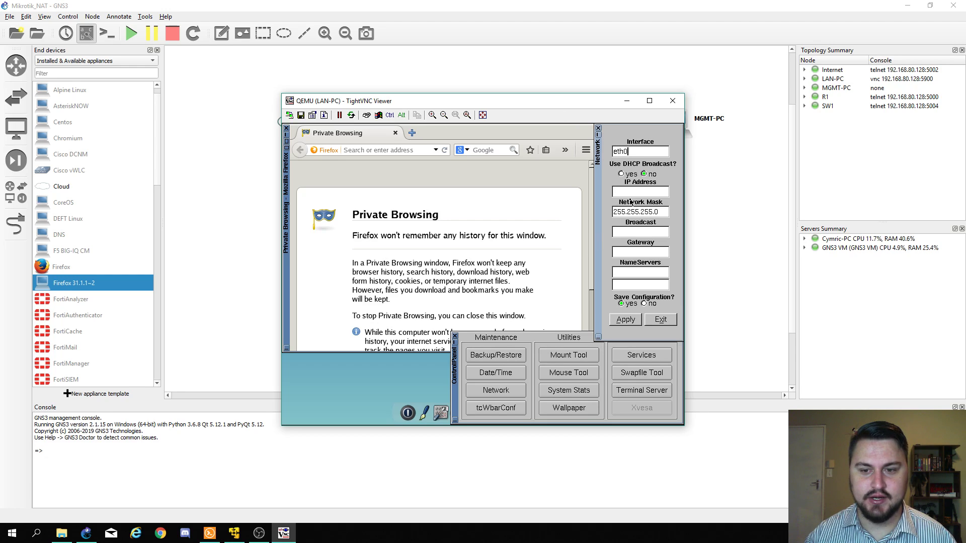
pyautogui.moveTo(531, 109); pyautogui.dragTo(285, 142)
# Step: Enter IP 172.17.0.2, gateway 172.17.0.1 and DNS 8.8.8.8, then apply and close
pyautogui.click(404, 225)
pyautogui.write('1')
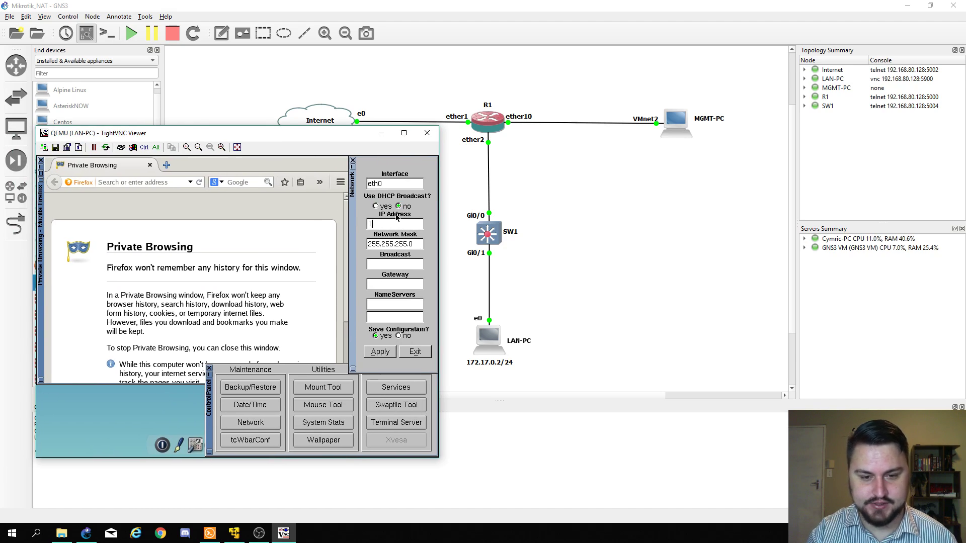
pyautogui.write('72.17.0.2')
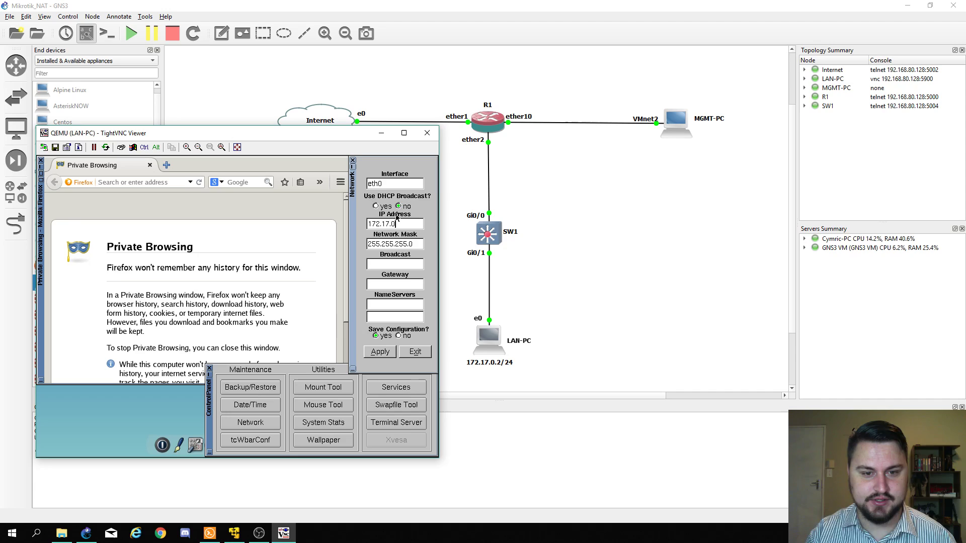
pyautogui.click(408, 282)
pyautogui.write('254')
pyautogui.press('BackSpace')
pyautogui.press('BackSpace')
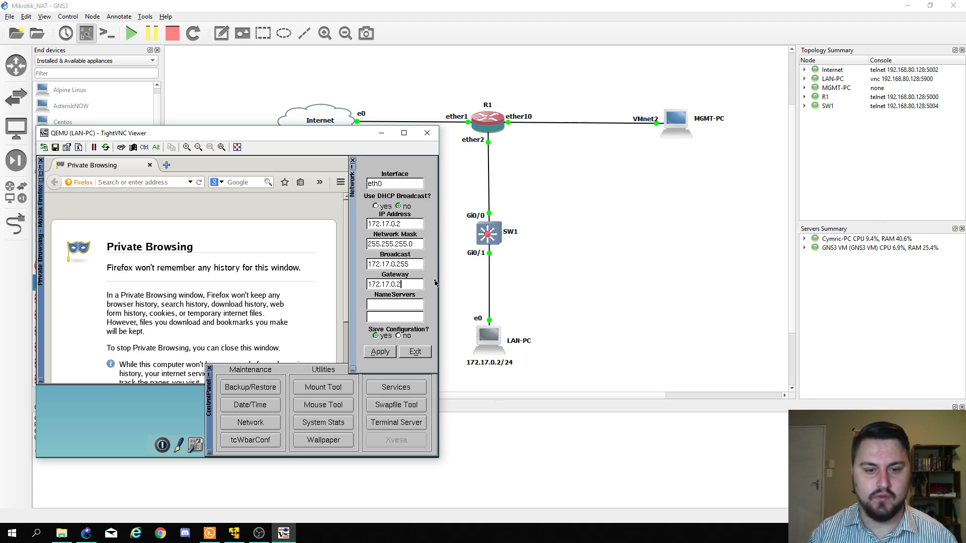
pyautogui.click(410, 299)
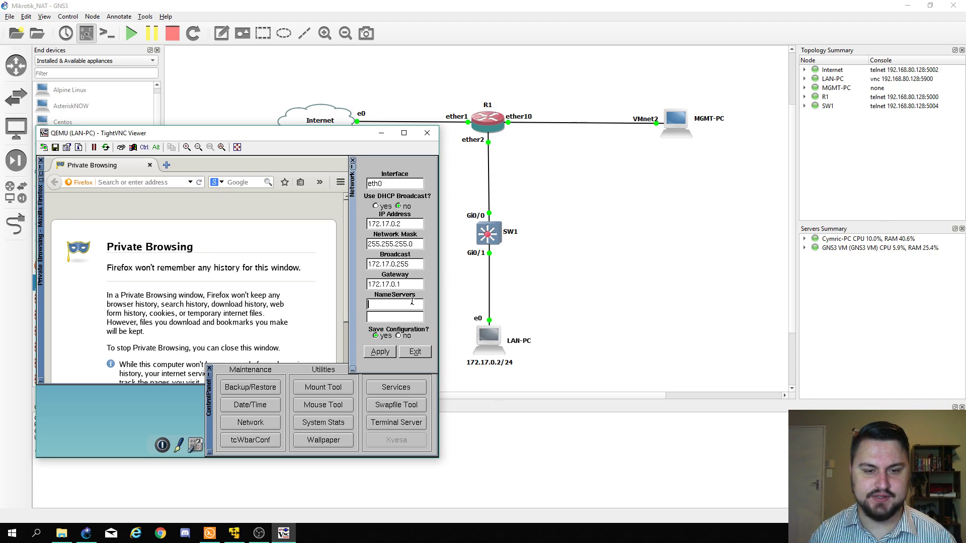
pyautogui.write('8.8.8.8')
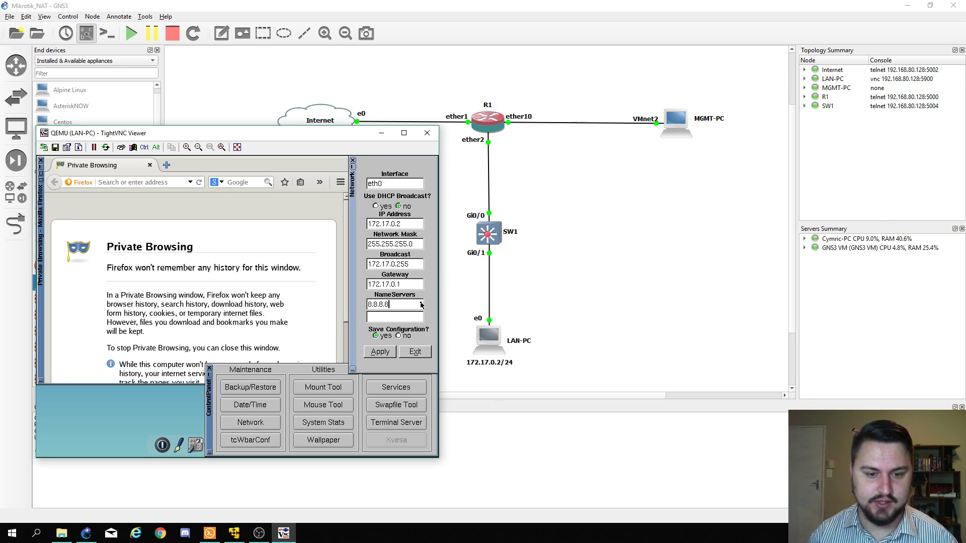
pyautogui.click(381, 351)
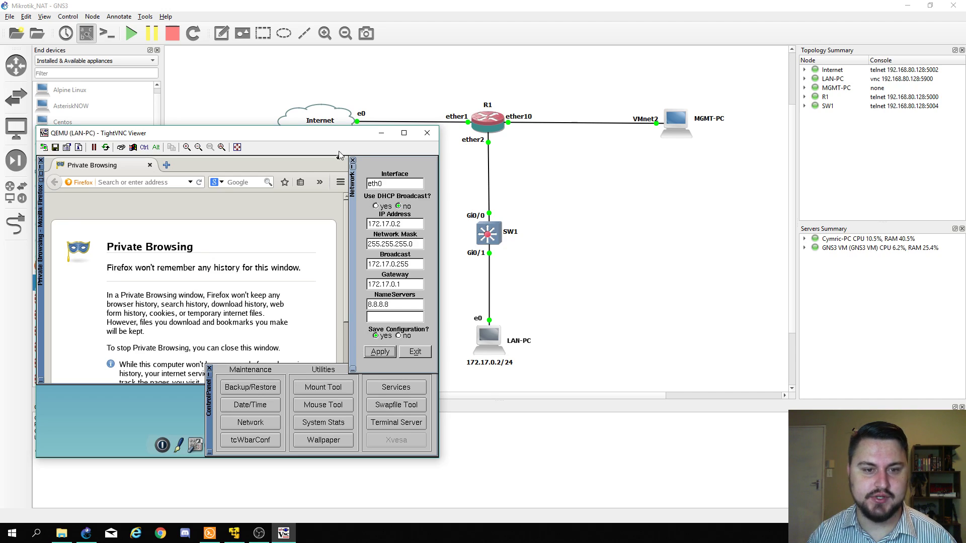
pyautogui.click(352, 160)
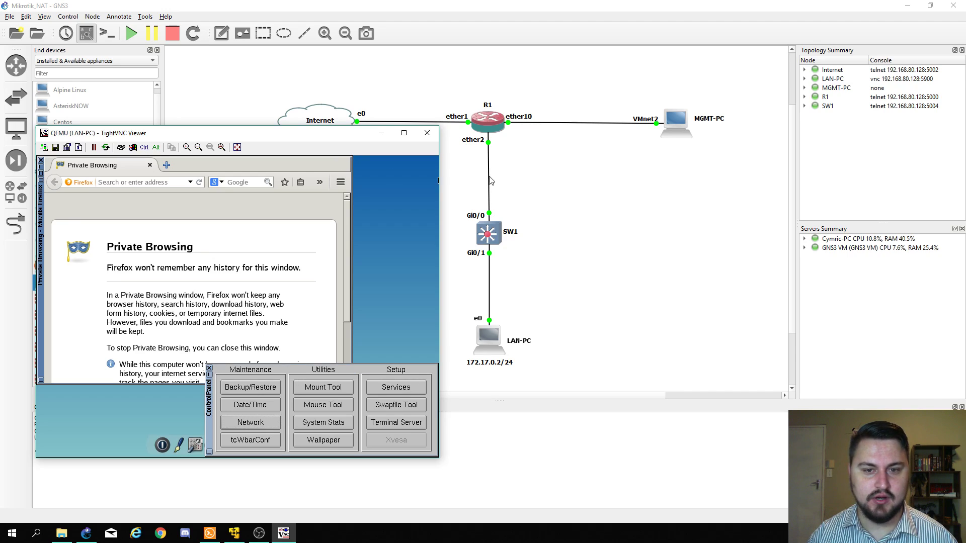
# Step: In R1's console, run ip address add address=172.17.0.1/24 interface=ether2
pyautogui.click(490, 124)
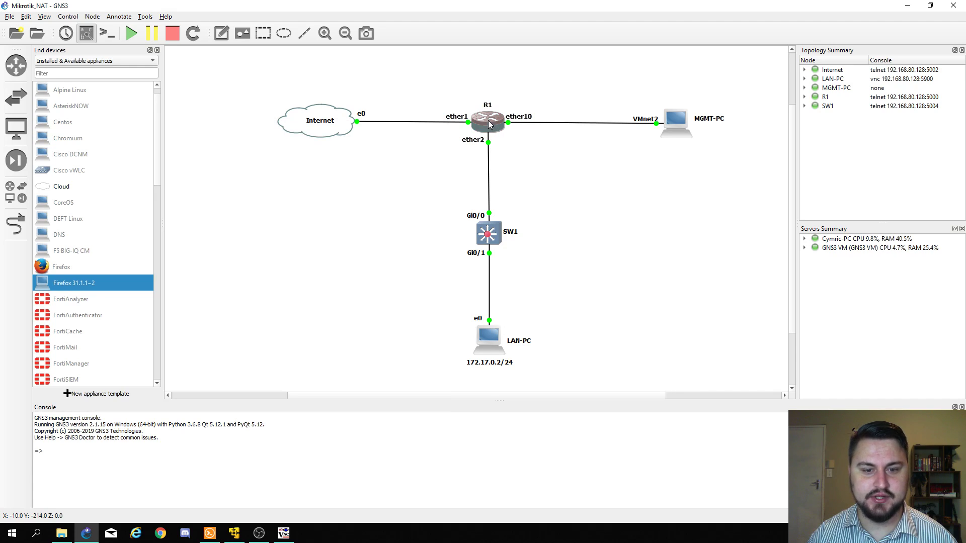
pyautogui.doubleClick(486, 121)
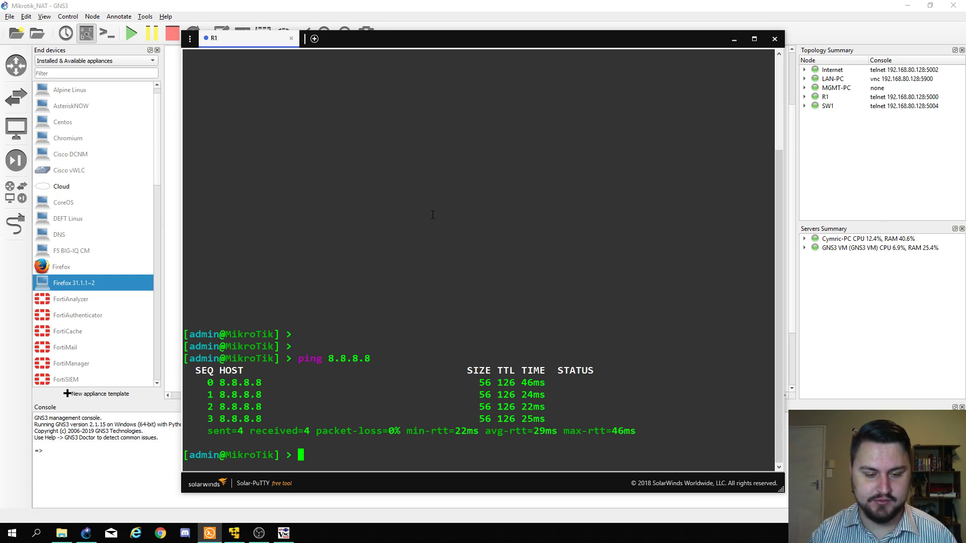
pyautogui.write('ip ad')
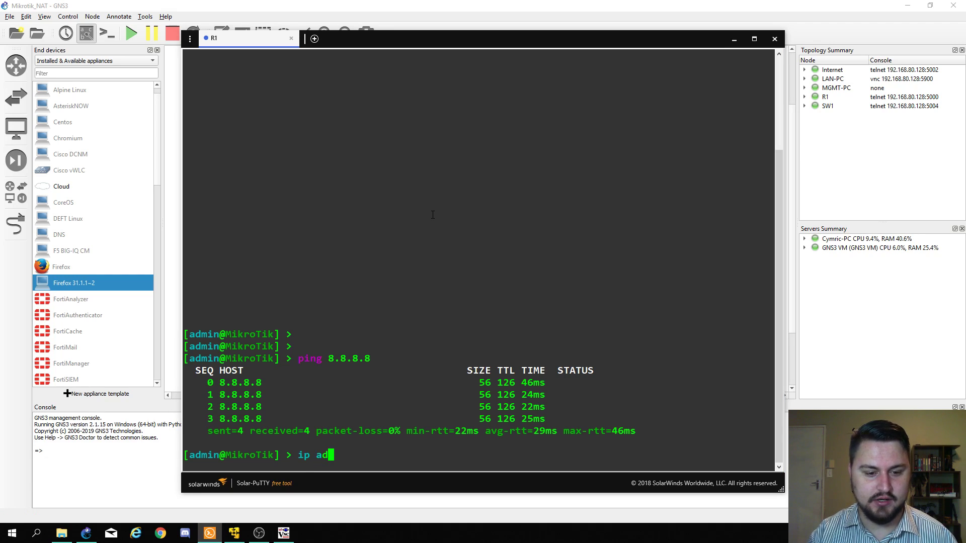
pyautogui.write('dress add ')
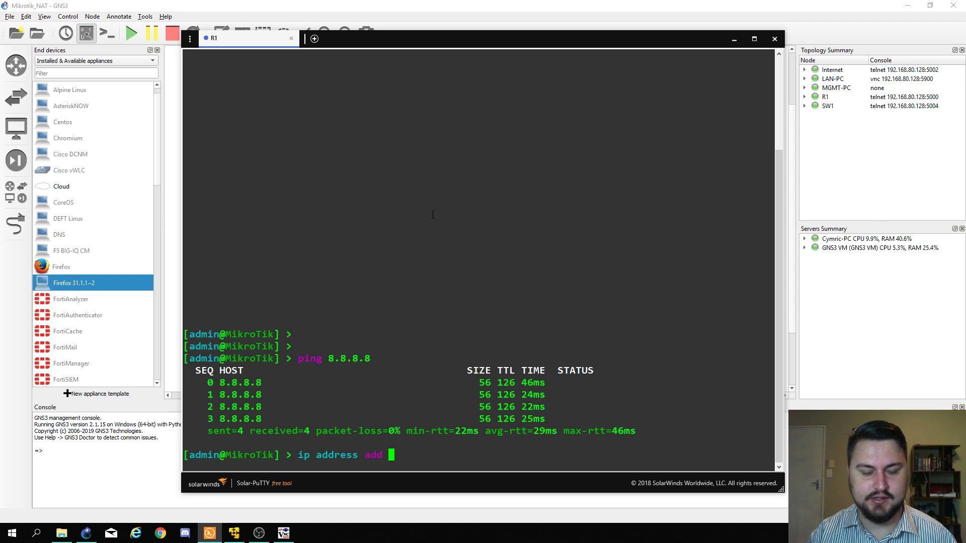
pyautogui.write('address=')
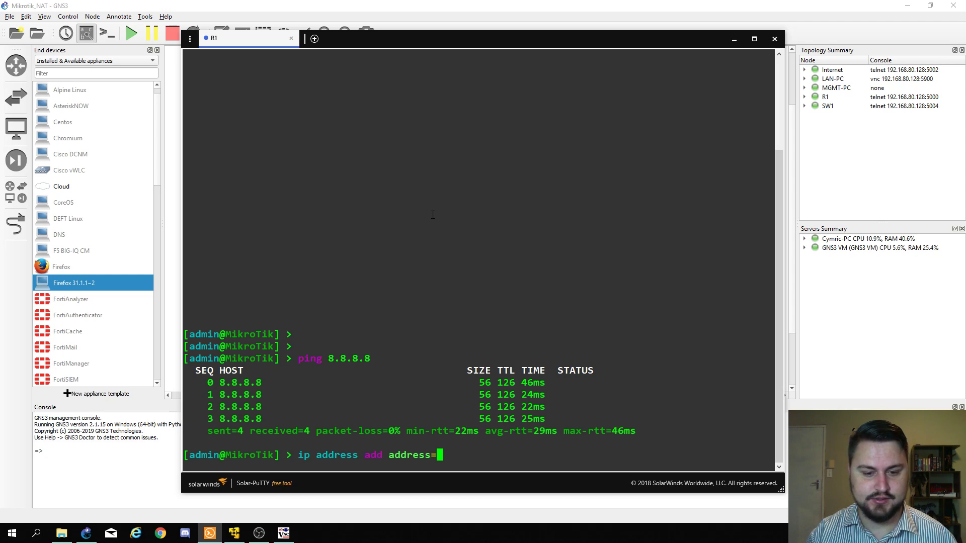
pyautogui.write('172.17.0')
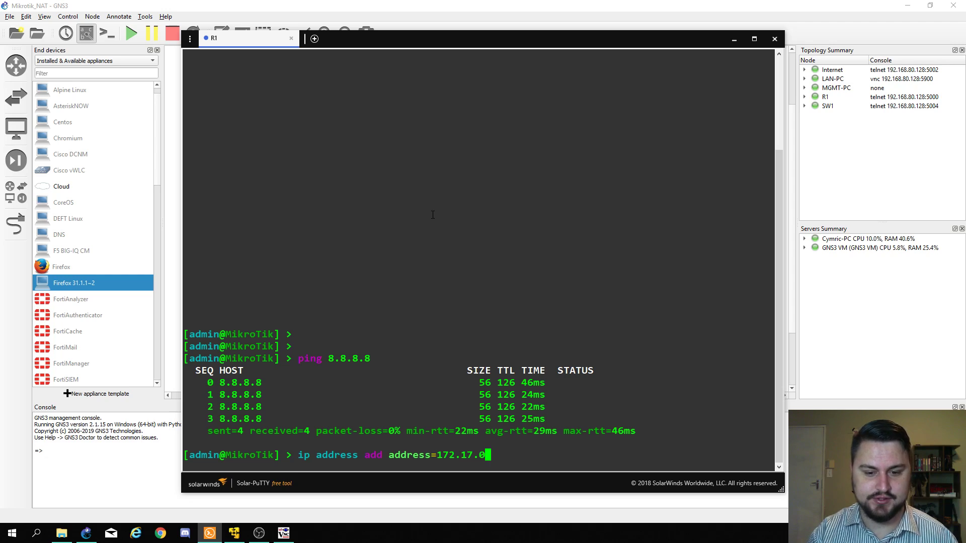
pyautogui.write('.1/24 ')
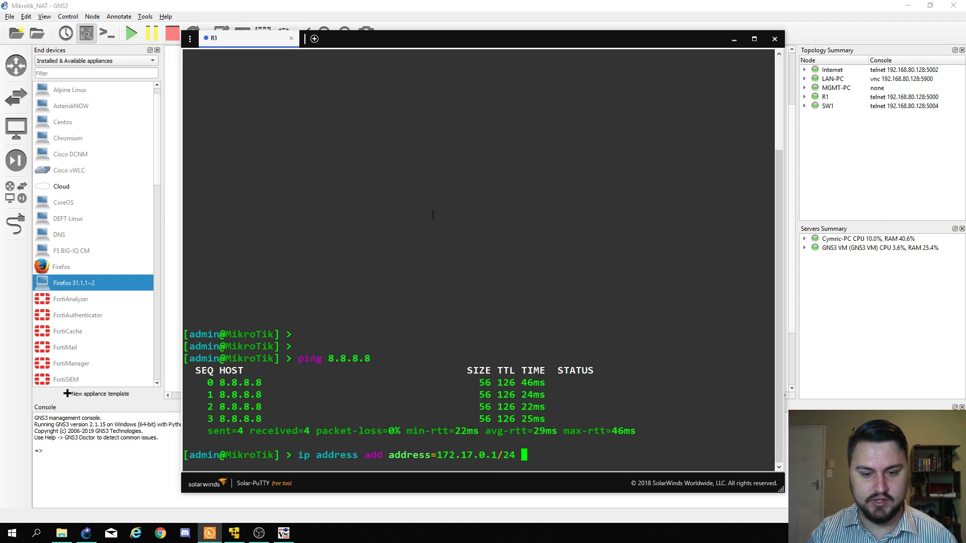
pyautogui.write('interf')
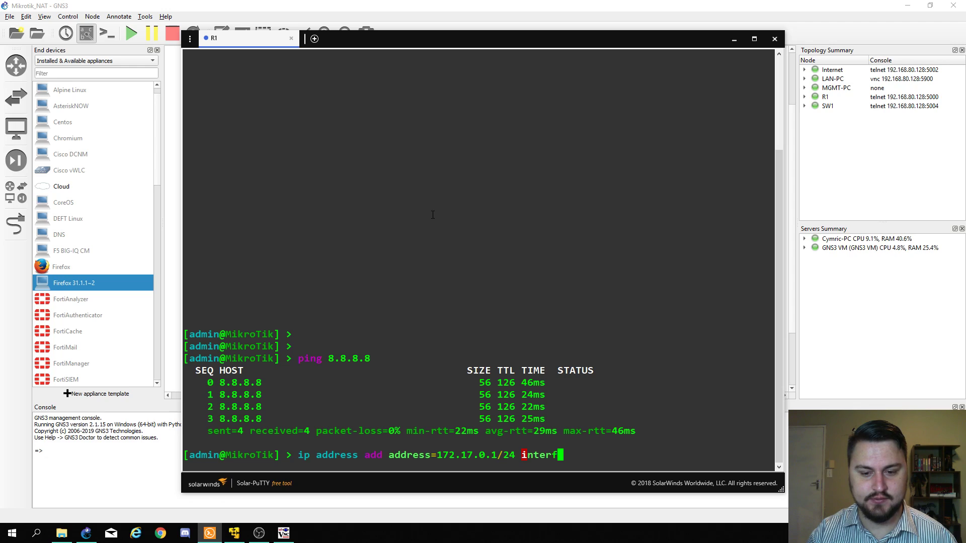
pyautogui.write('ace=ether2')
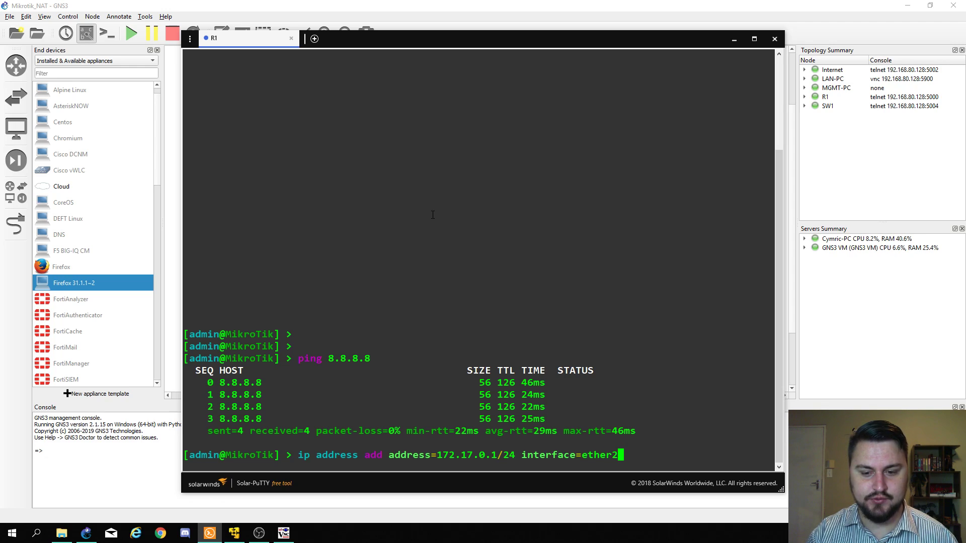
pyautogui.press('Return')
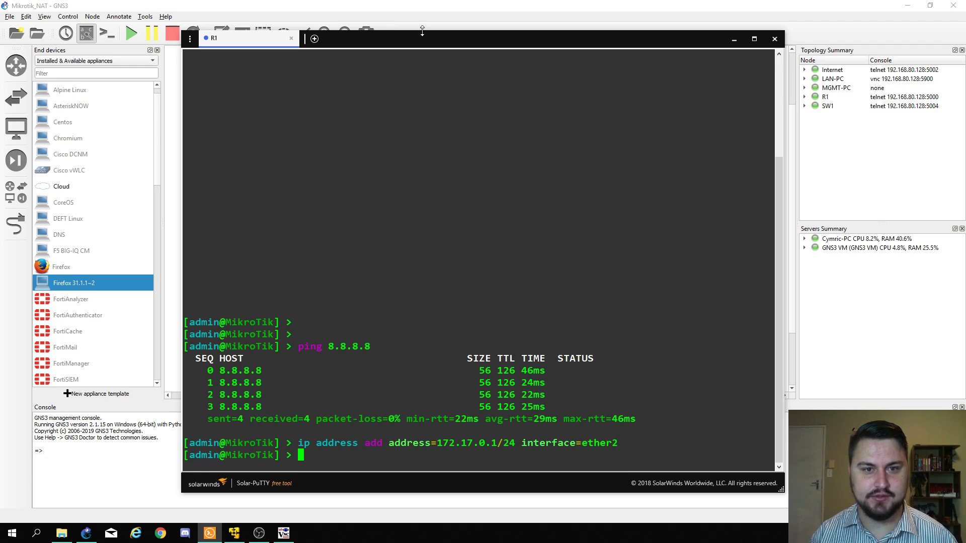
pyautogui.moveTo(419, 45)
pyautogui.mouseDown()
pyautogui.moveTo(431, 282)
pyautogui.moveTo(419, 377)
pyautogui.moveTo(431, 213)
pyautogui.moveTo(412, 52)
pyautogui.mouseUp()
# Step: Open a terminal on LAN-PC and ping the gateway 172.17.0.1 successfully
pyautogui.click(284, 534)
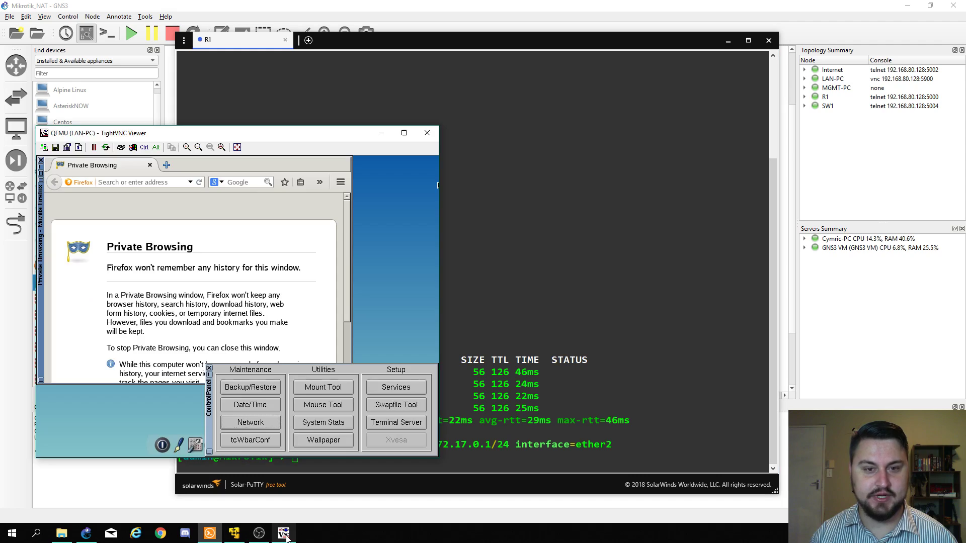
pyautogui.click(209, 368)
pyautogui.click(300, 443)
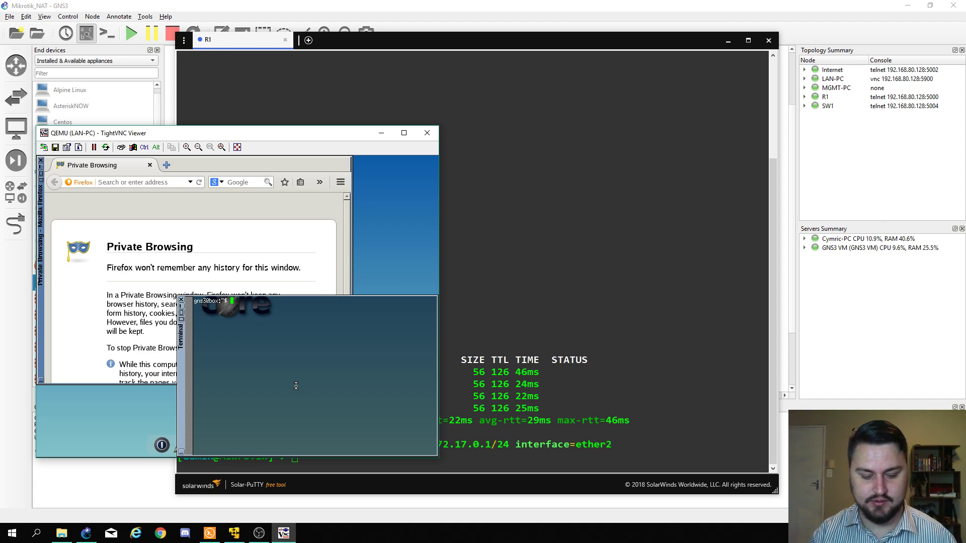
pyautogui.write('ping 172.17')
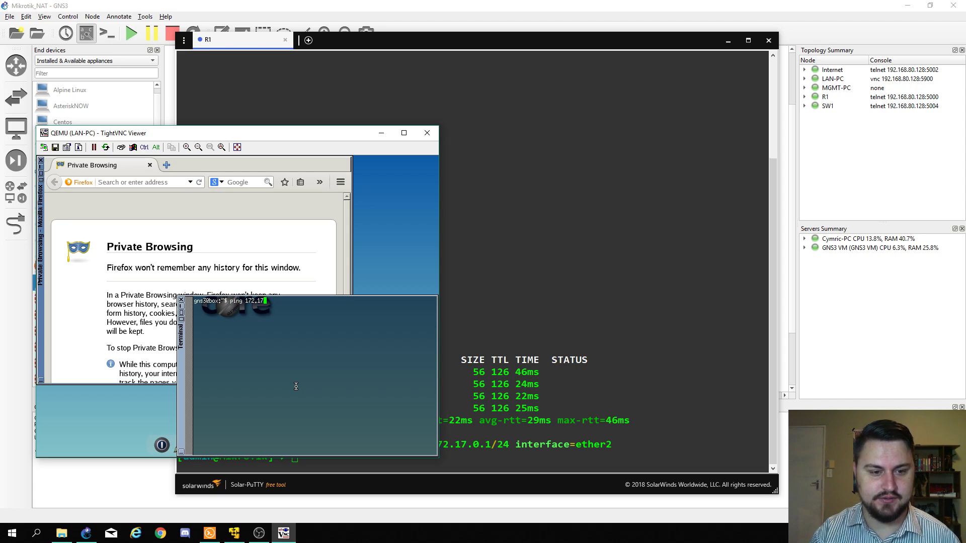
pyautogui.write('.0.1')
pyautogui.press('Return')
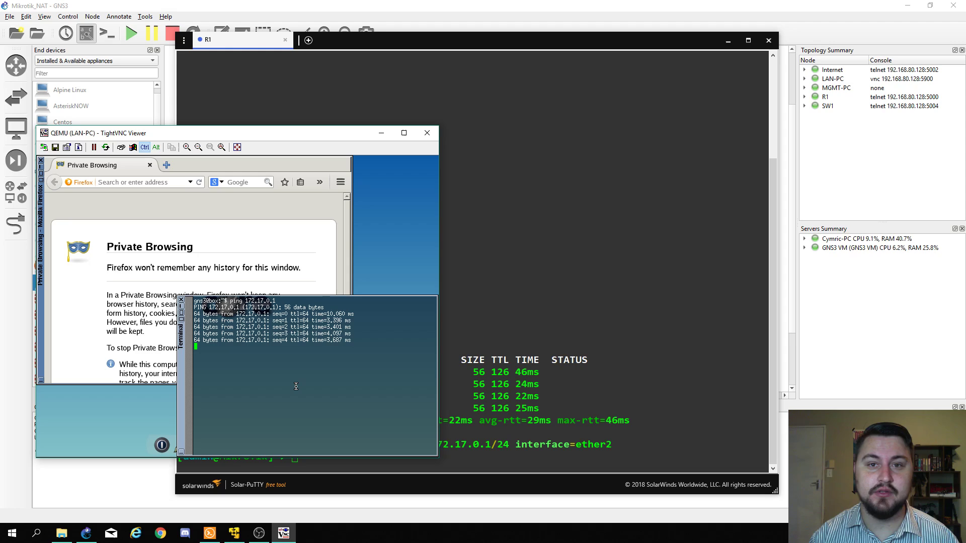
pyautogui.hotkey('ctrl', 'c')
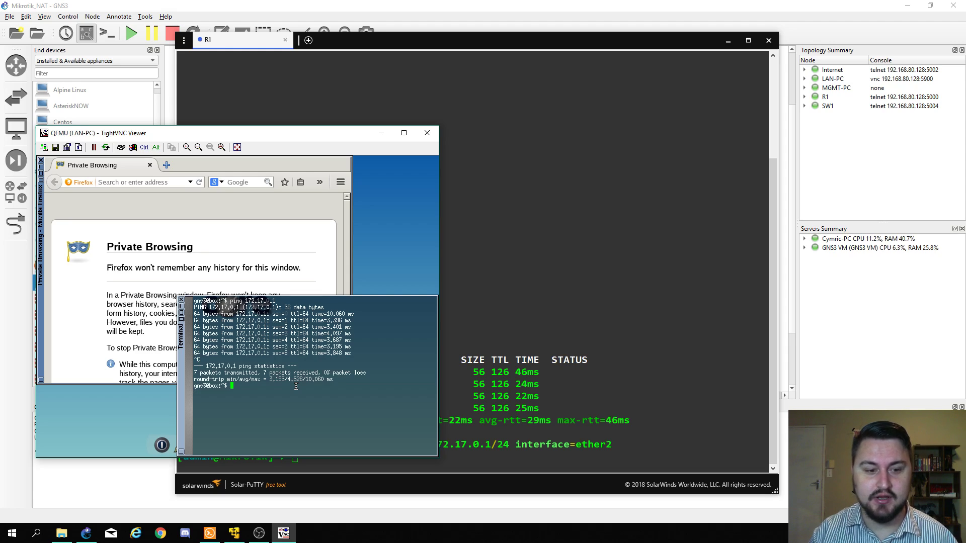
# Step: Ping 8.8.8.8 from LAN-PC, which fails with 100% packet loss
pyautogui.write('ping 8.8.8.8')
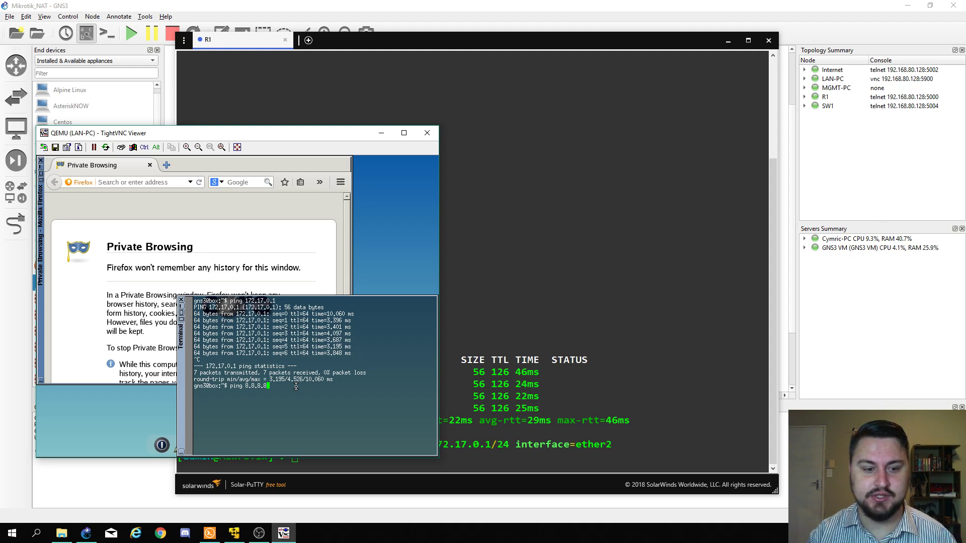
pyautogui.press('Return')
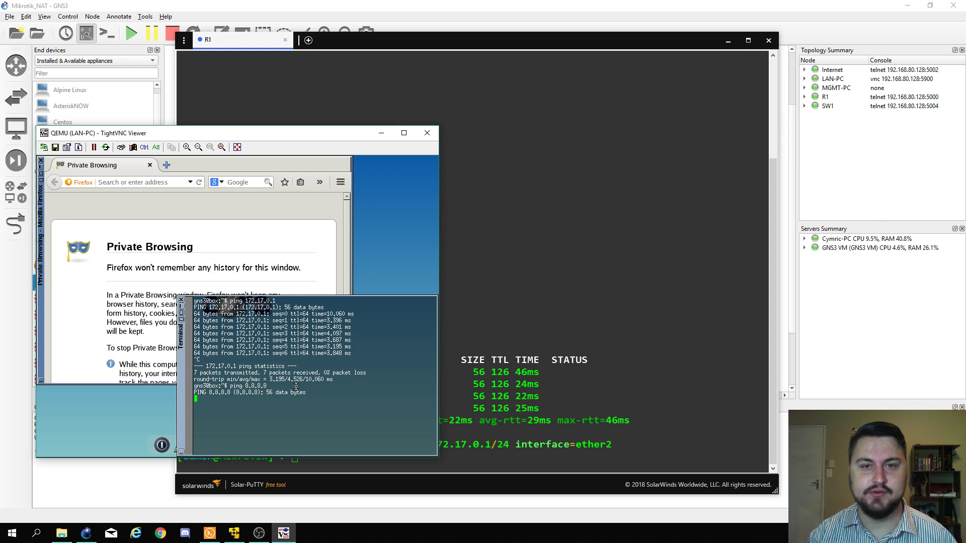
pyautogui.hotkey('ctrl', 'c')
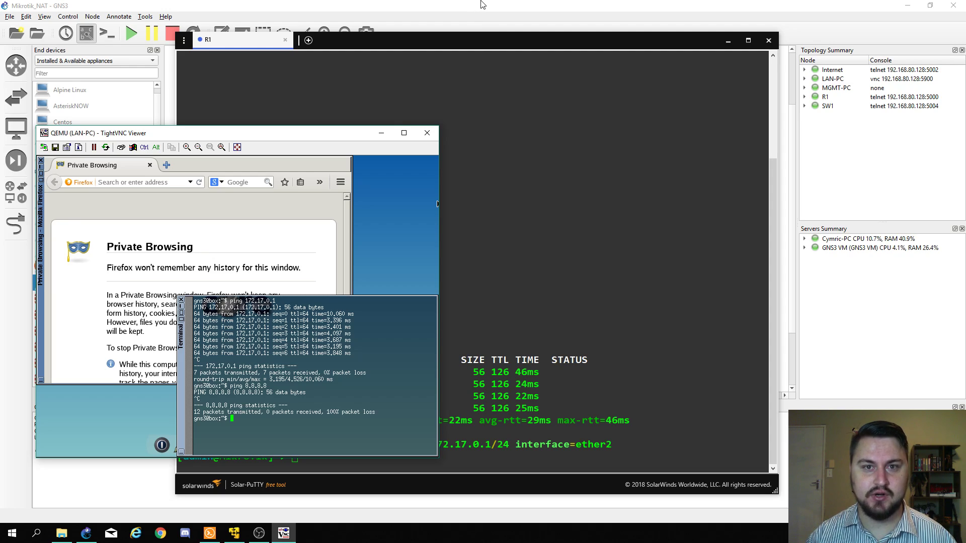
pyautogui.click(482, 5)
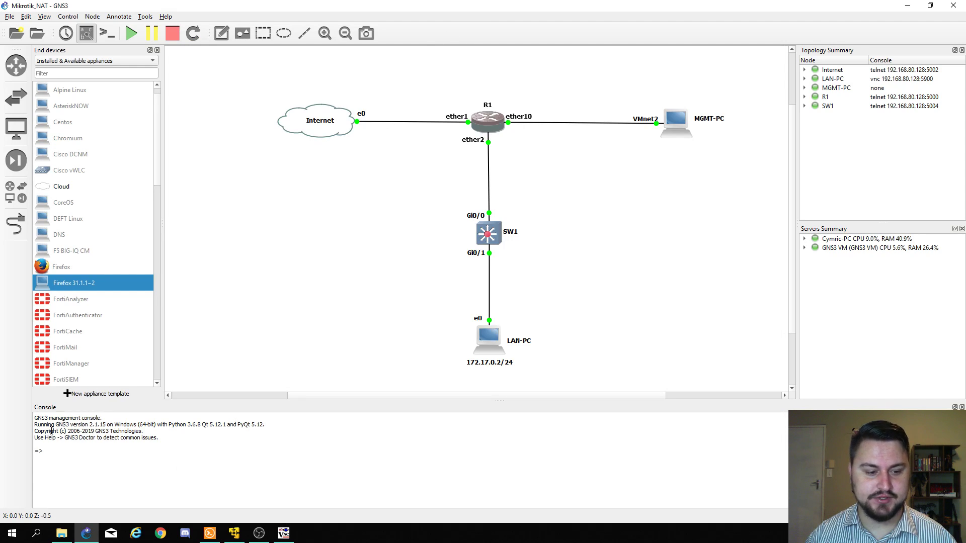
# Step: Launch winbox.exe and log in to R1 at 192.168.99.1 as admin
pyautogui.click(7, 541)
pyautogui.write('winbox')
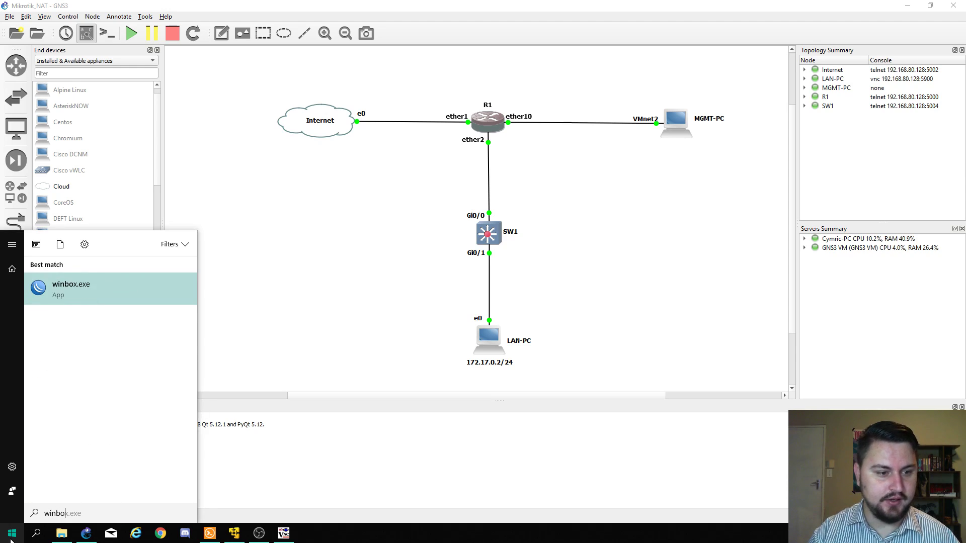
pyautogui.press('Return')
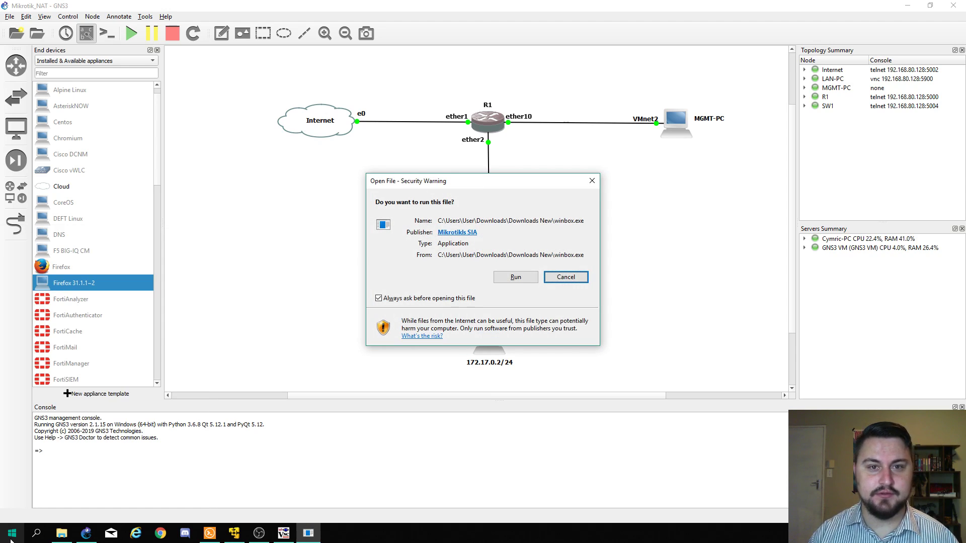
pyautogui.click(508, 278)
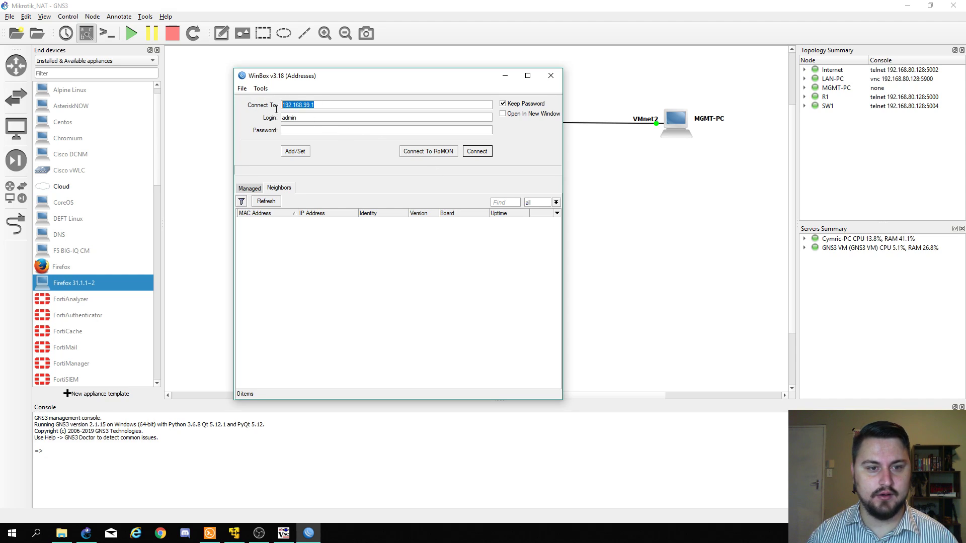
pyautogui.moveTo(338, 72); pyautogui.dragTo(398, 157)
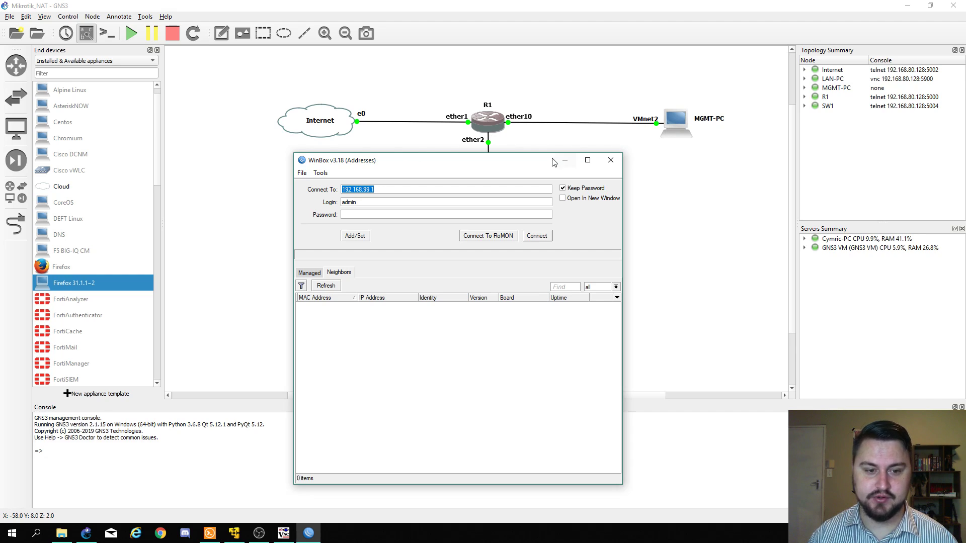
pyautogui.click(404, 201)
pyautogui.doubleClick(404, 201)
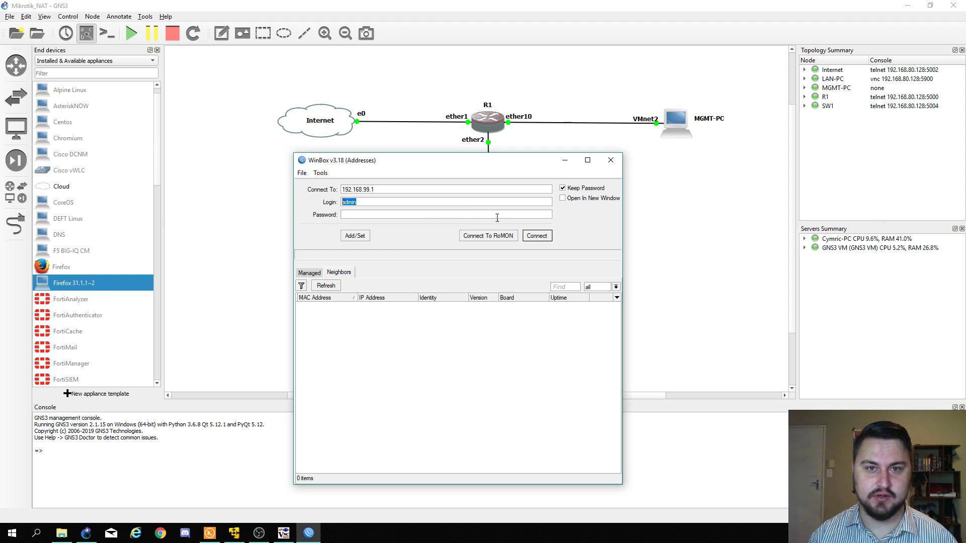
pyautogui.click(534, 239)
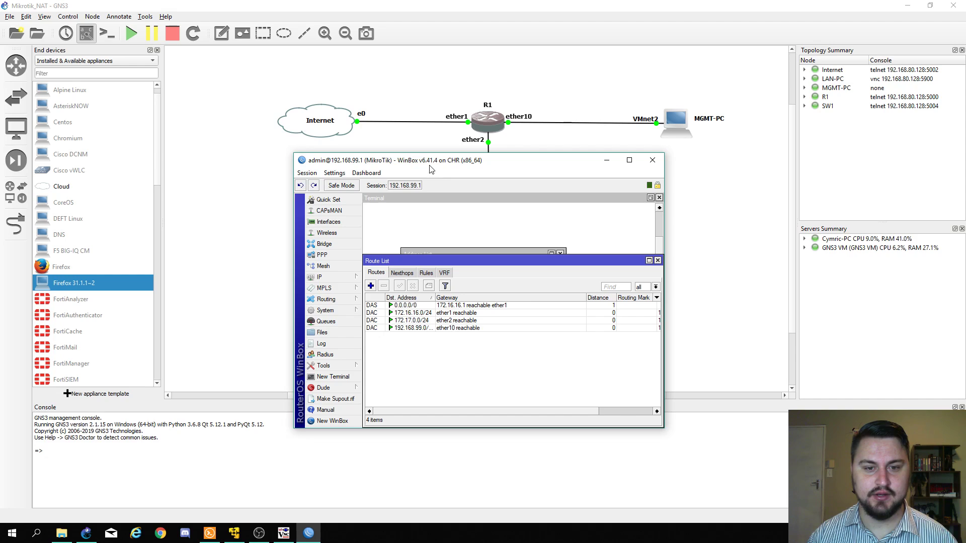
# Step: Maximize WinBox, close the Route List and go to IP > Firewall > NAT
pyautogui.doubleClick(431, 166)
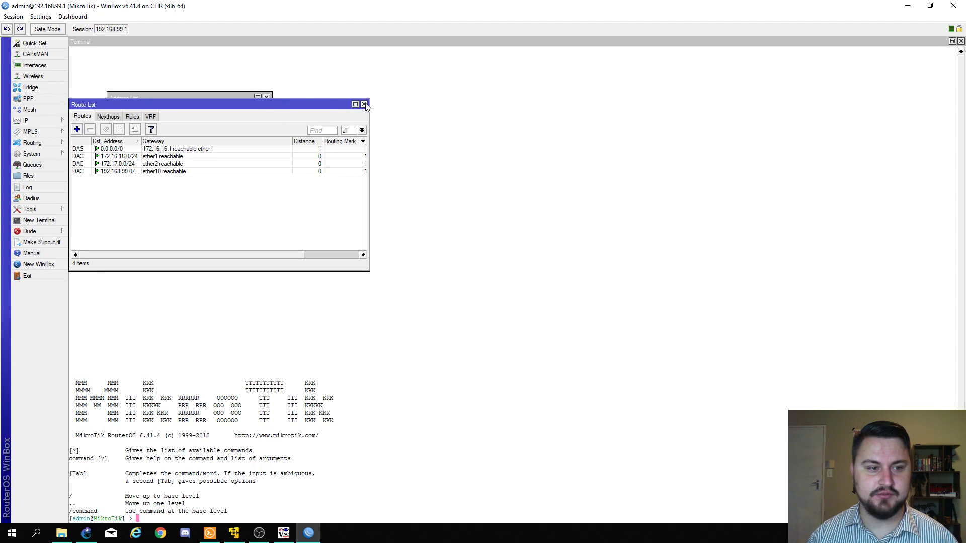
pyautogui.click(364, 104)
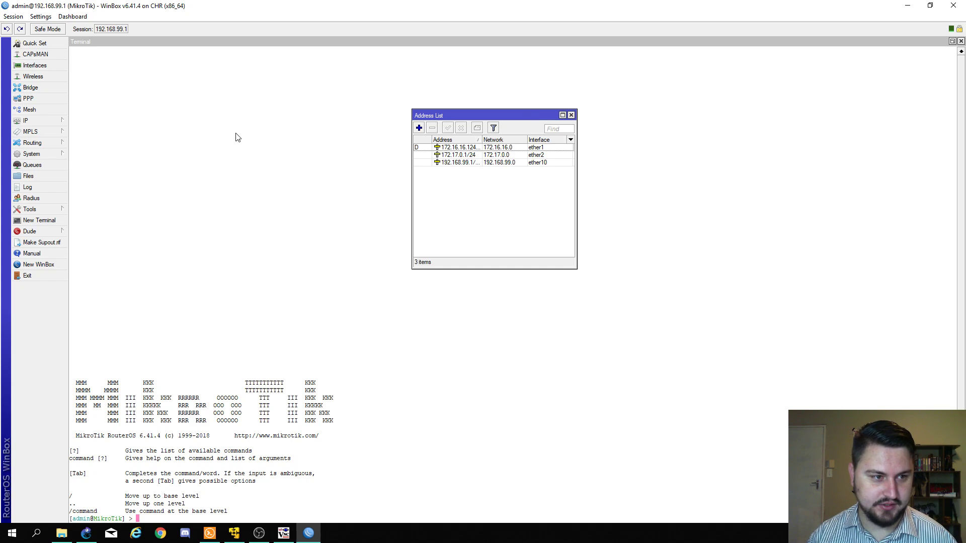
pyautogui.click(56, 123)
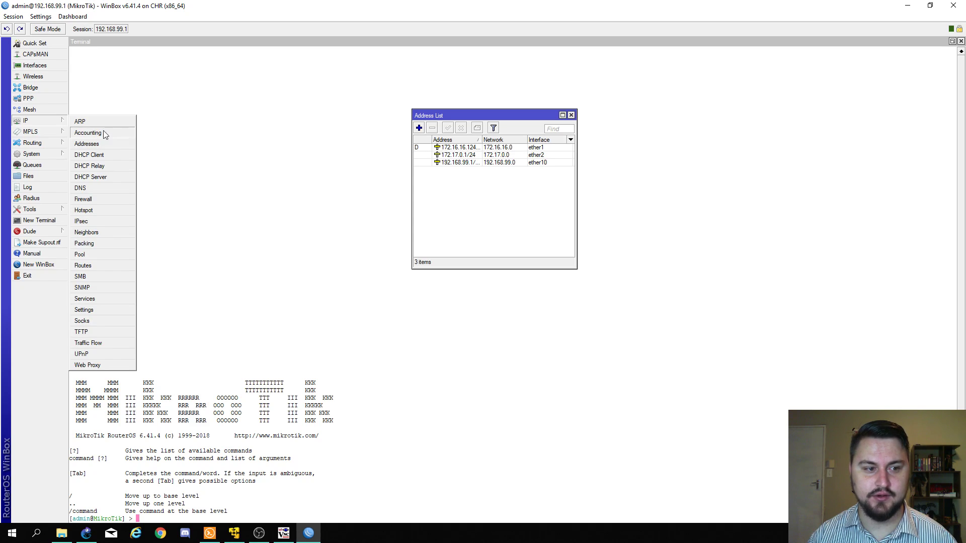
pyautogui.click(99, 201)
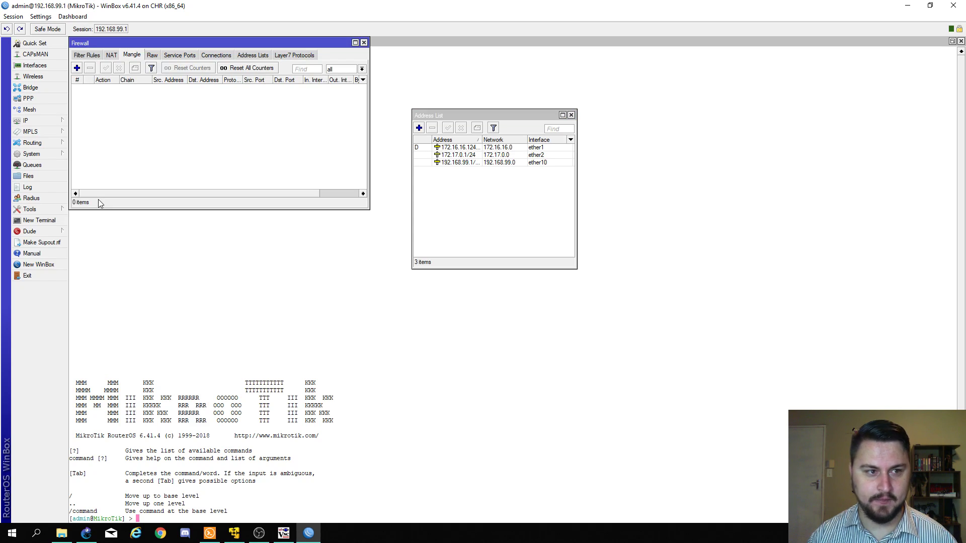
pyautogui.click(112, 54)
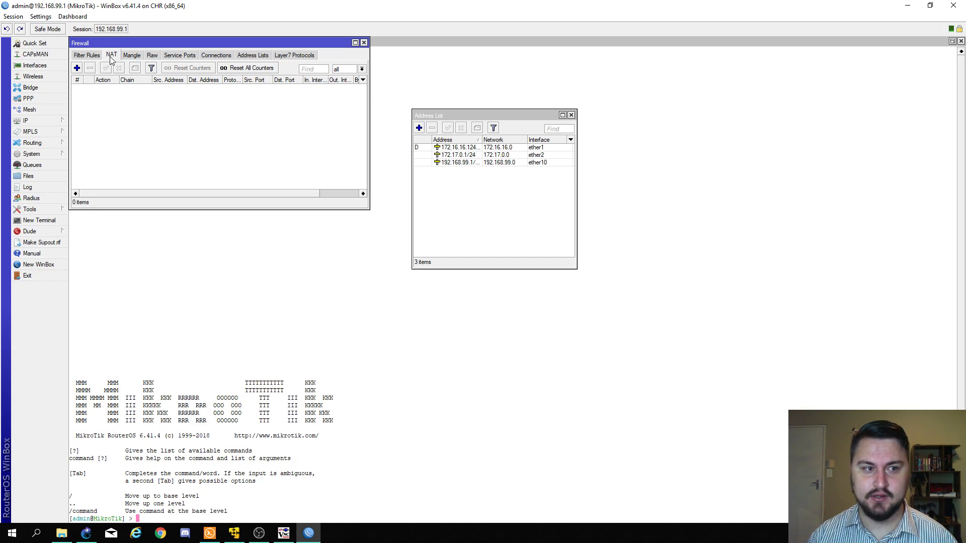
# Step: Add a srcnat NAT rule with out-interface ether1 and apply it
pyautogui.click(79, 70)
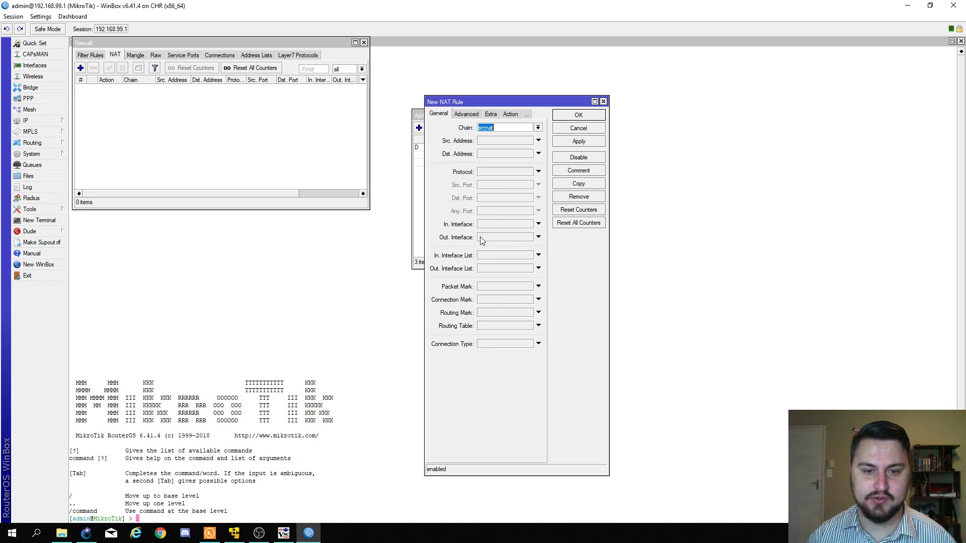
pyautogui.click(536, 238)
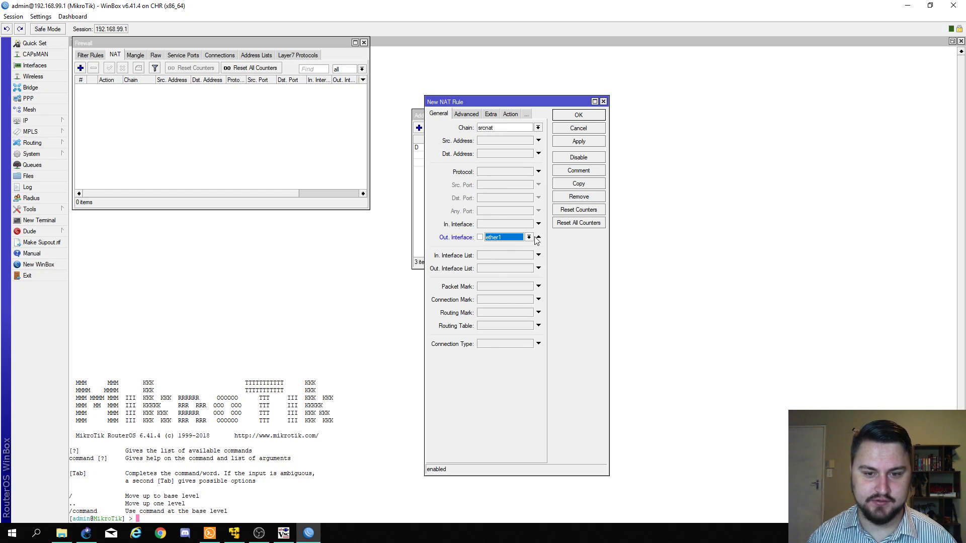
pyautogui.click(527, 239)
pyautogui.click(525, 240)
pyautogui.click(525, 240)
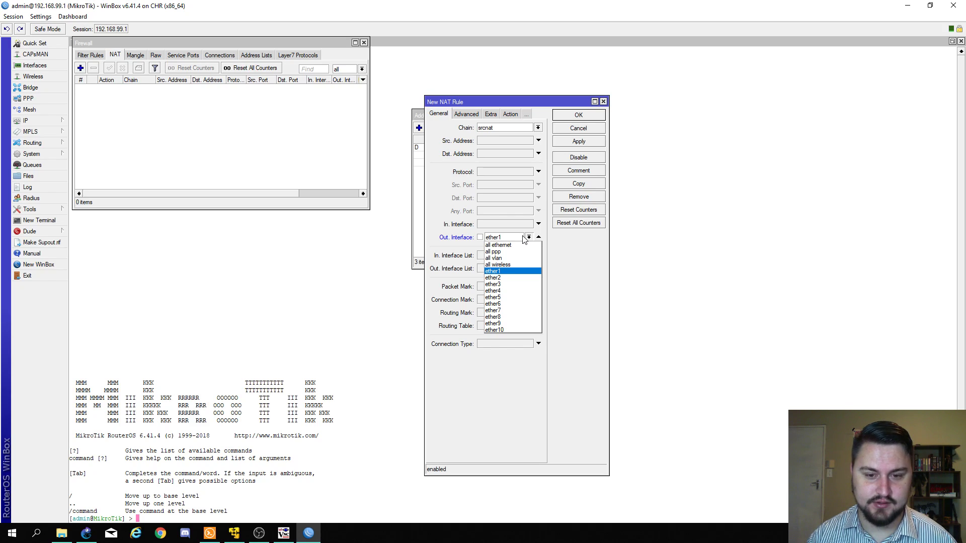
pyautogui.click(525, 240)
pyautogui.click(525, 240)
pyautogui.click(499, 272)
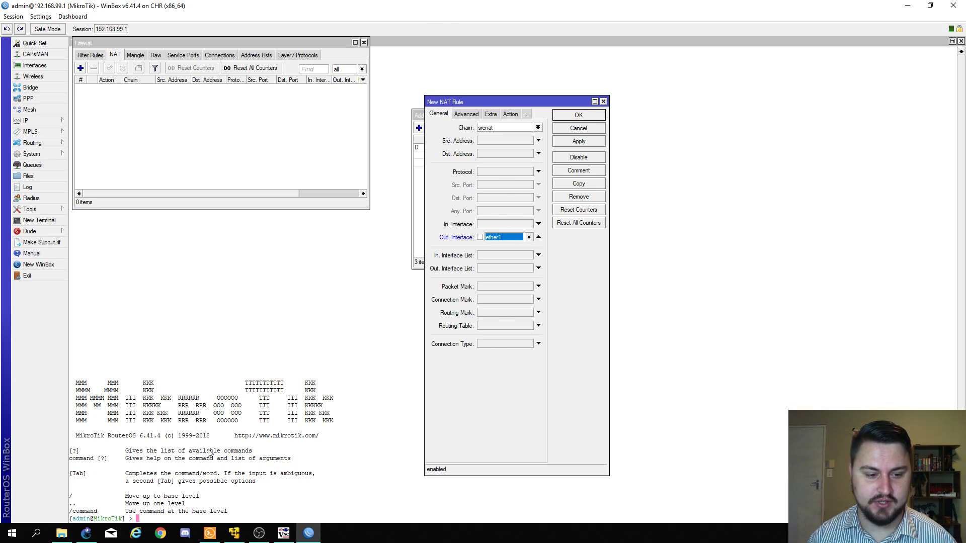
pyautogui.click(86, 533)
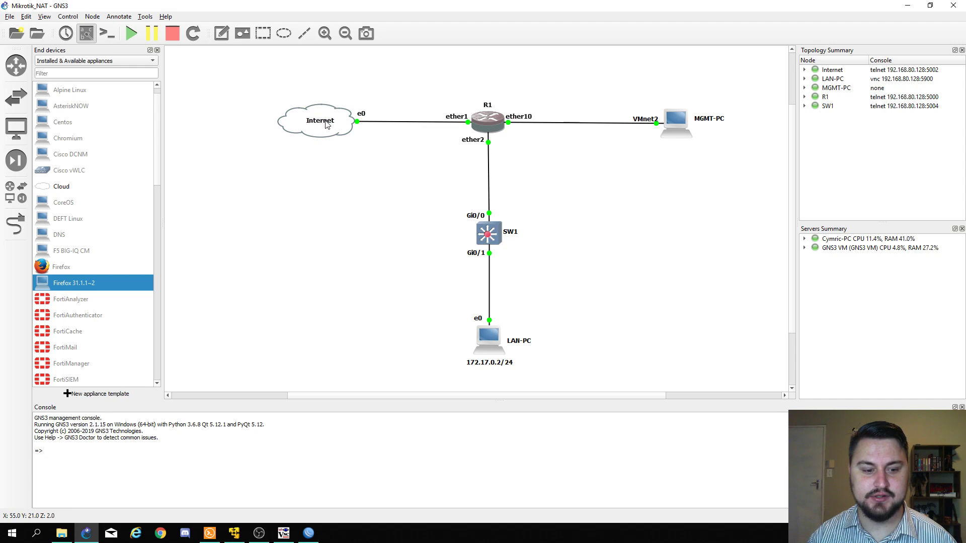
pyautogui.click(308, 538)
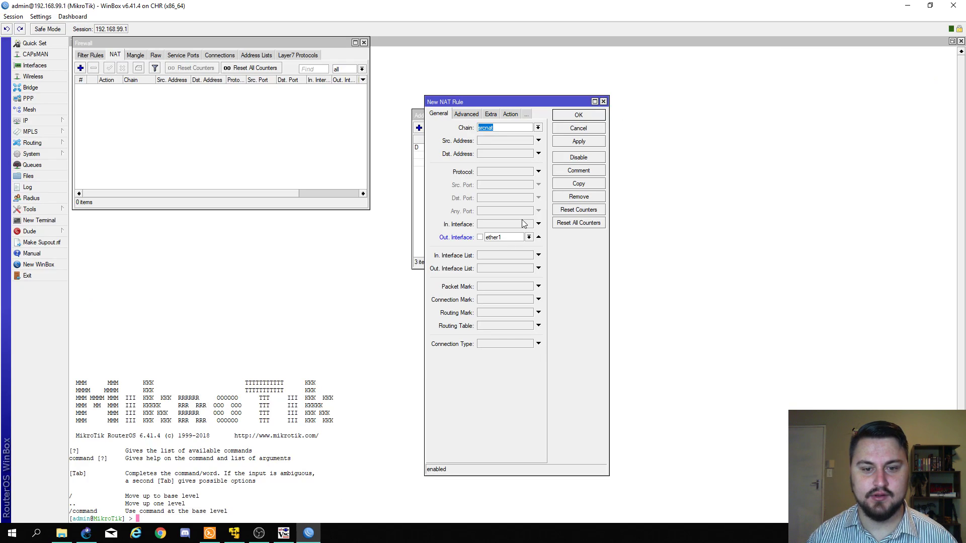
pyautogui.click(556, 142)
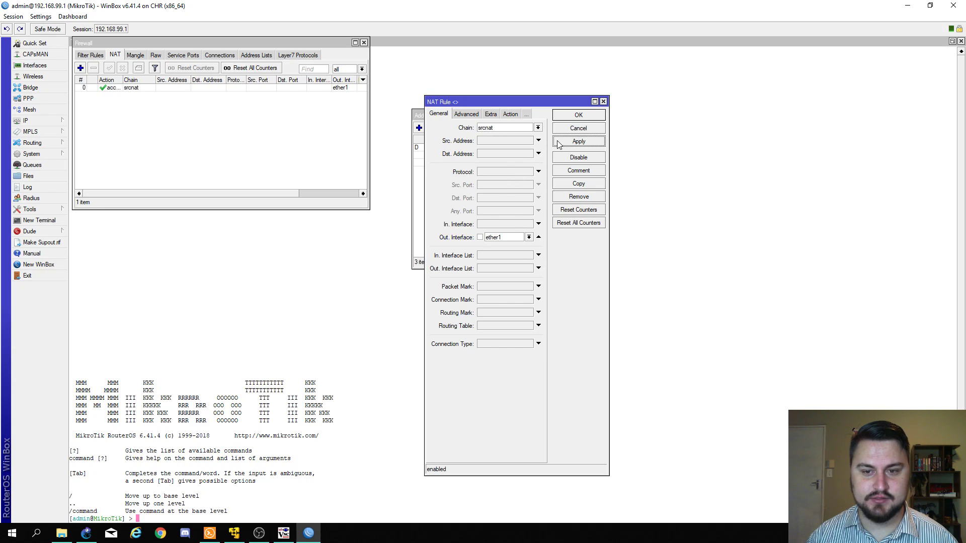
# Step: Set the srcnat ether1 rule's action to masquerade and apply it
pyautogui.click(509, 115)
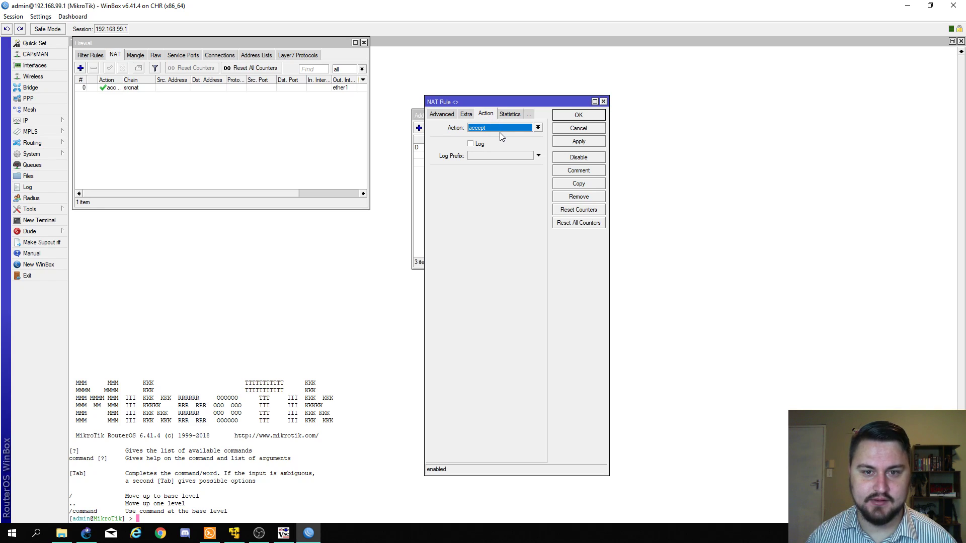
pyautogui.click(501, 128)
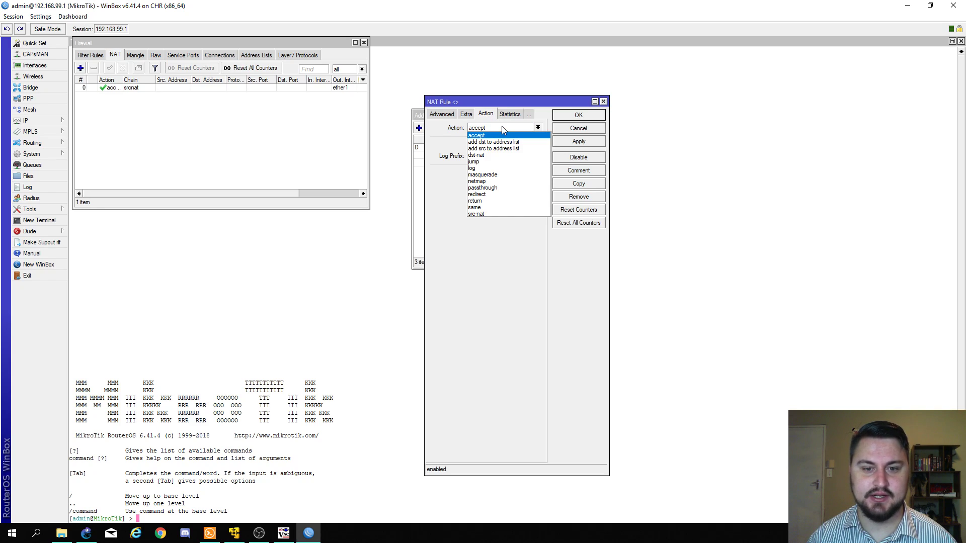
pyautogui.click(513, 176)
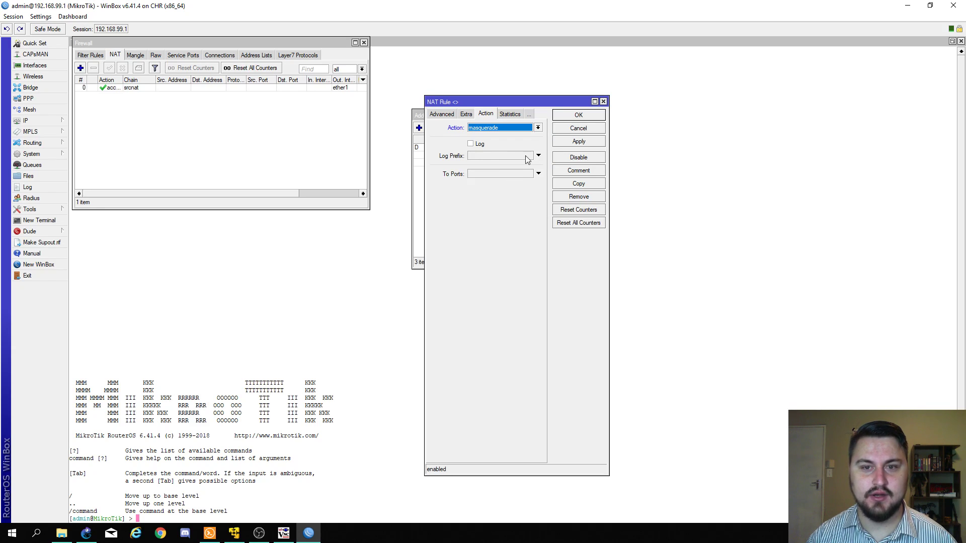
pyautogui.click(567, 142)
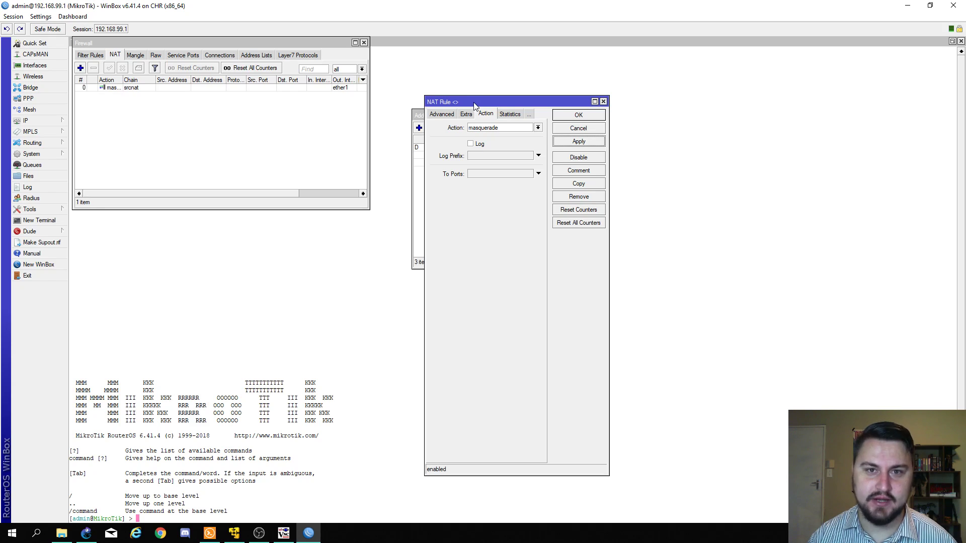
# Step: Close the NAT rule dialog and select the masquerade rule in the NAT list
pyautogui.click(568, 119)
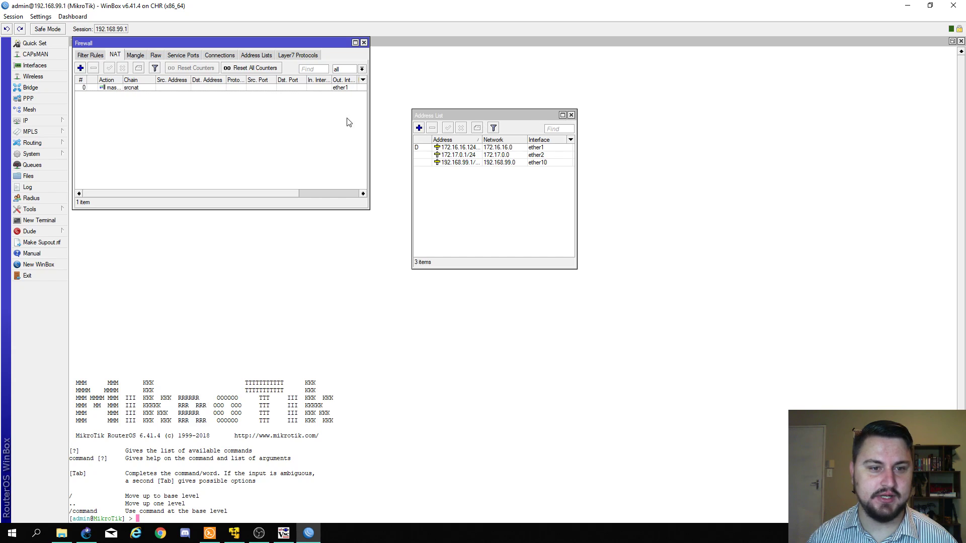
pyautogui.moveTo(267, 193)
pyautogui.mouseDown()
pyautogui.moveTo(333, 192)
pyautogui.moveTo(257, 194)
pyautogui.mouseUp()
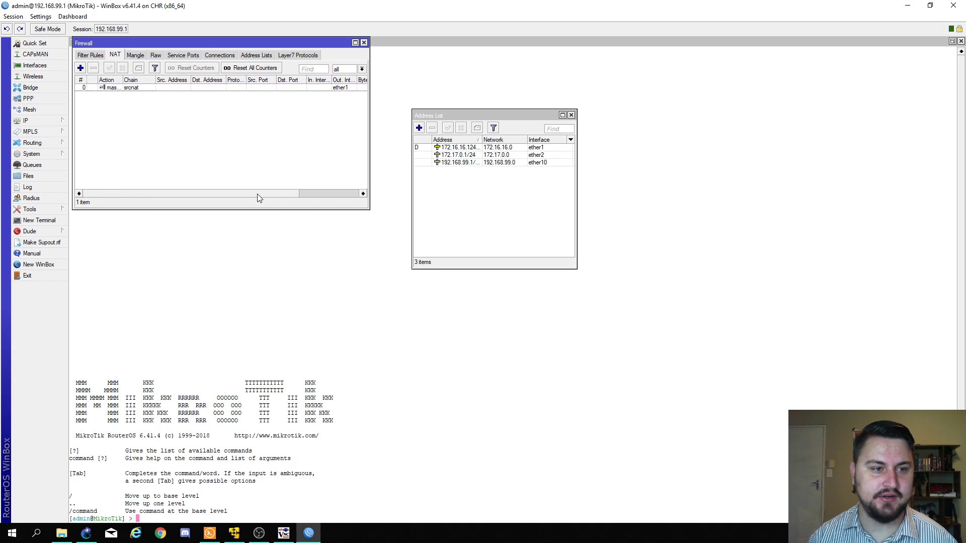
pyautogui.click(103, 88)
pyautogui.moveTo(173, 193); pyautogui.dragTo(242, 195)
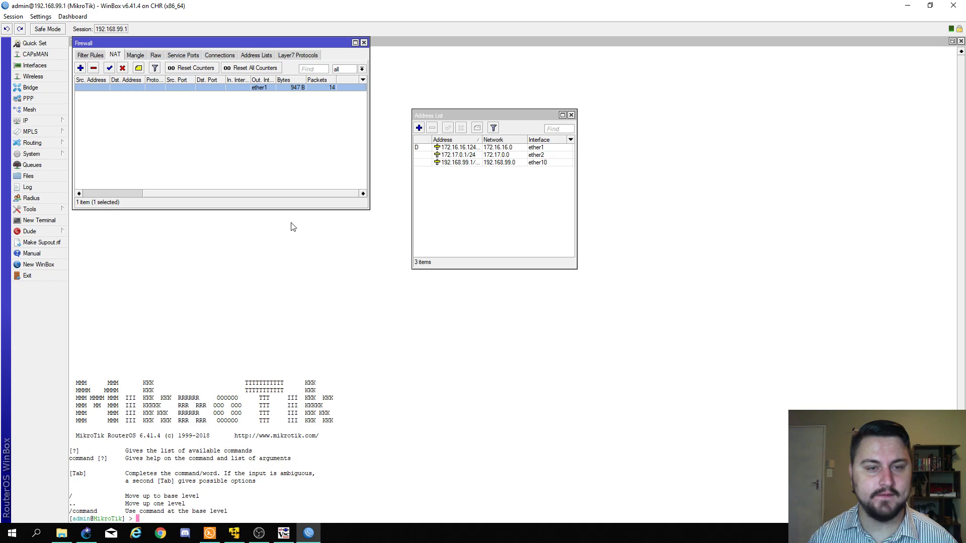
# Step: Rerun ping 8.8.8.8 on LAN-PC, now getting 0% packet loss
pyautogui.click(284, 533)
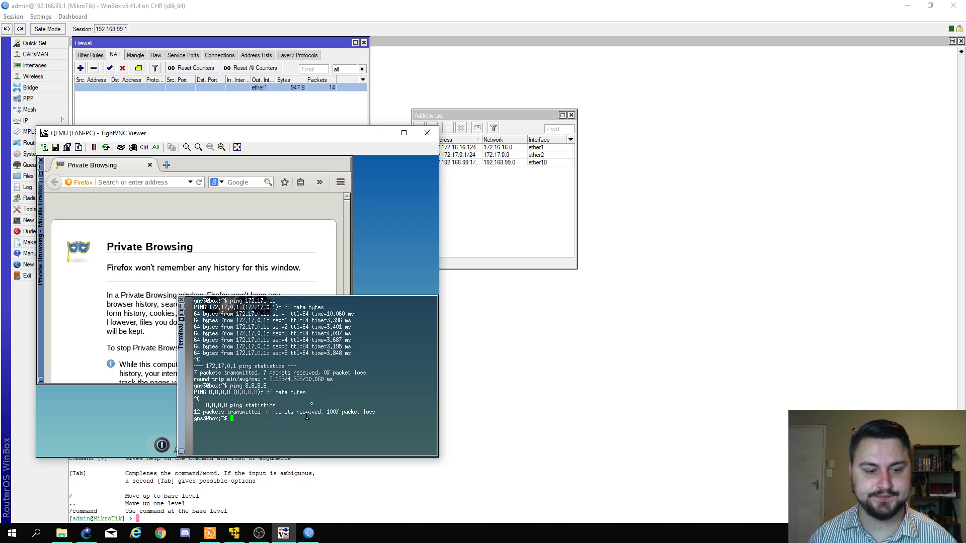
pyautogui.press('Up')
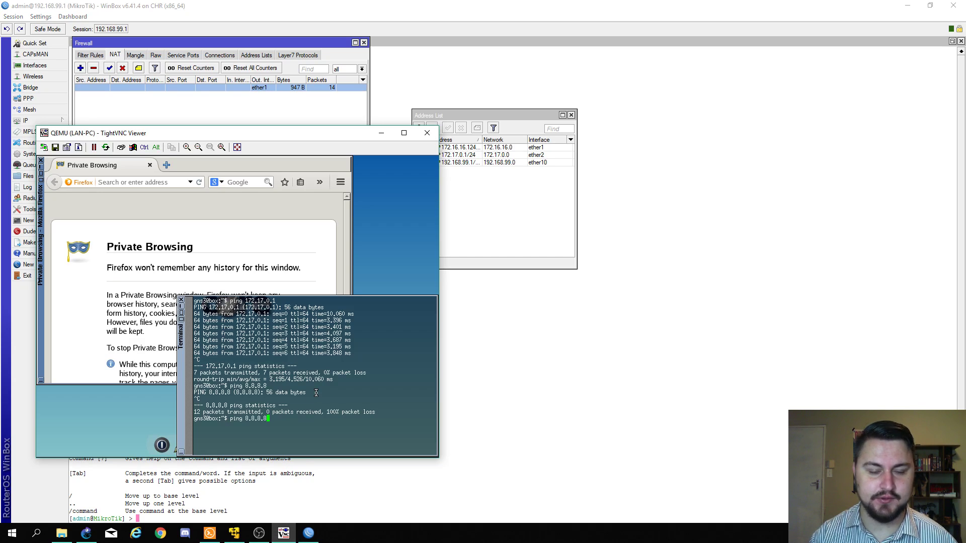
pyautogui.press('Return')
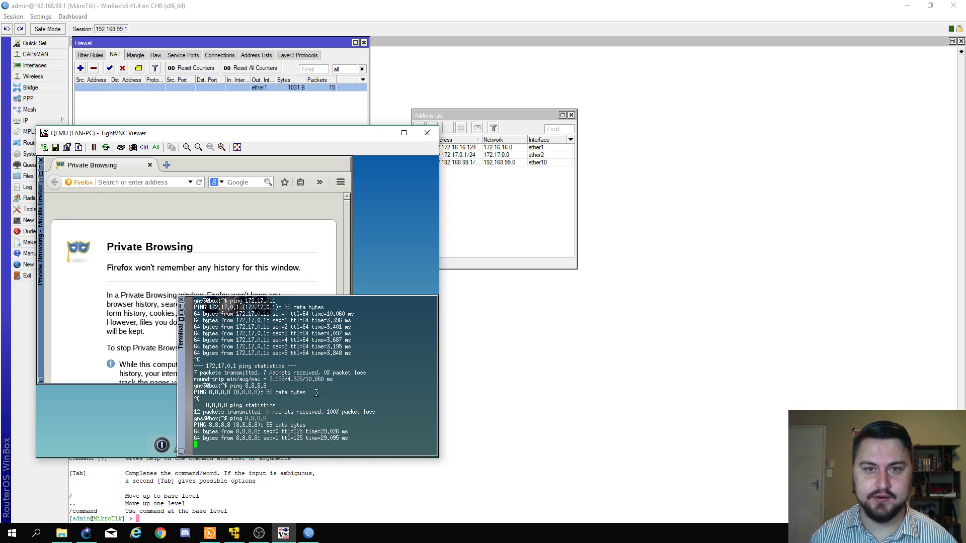
pyautogui.press('ctrl')
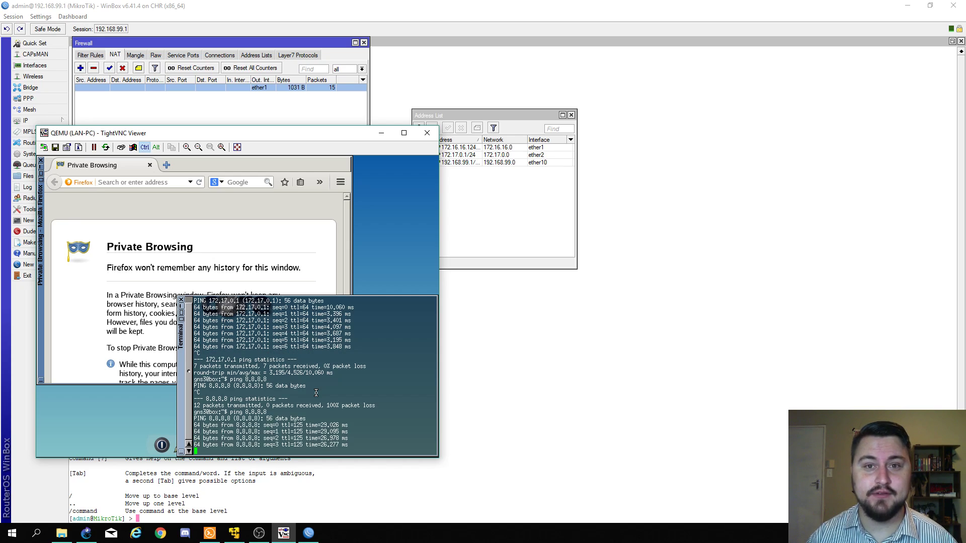
pyautogui.hotkey('ctrl', 'c')
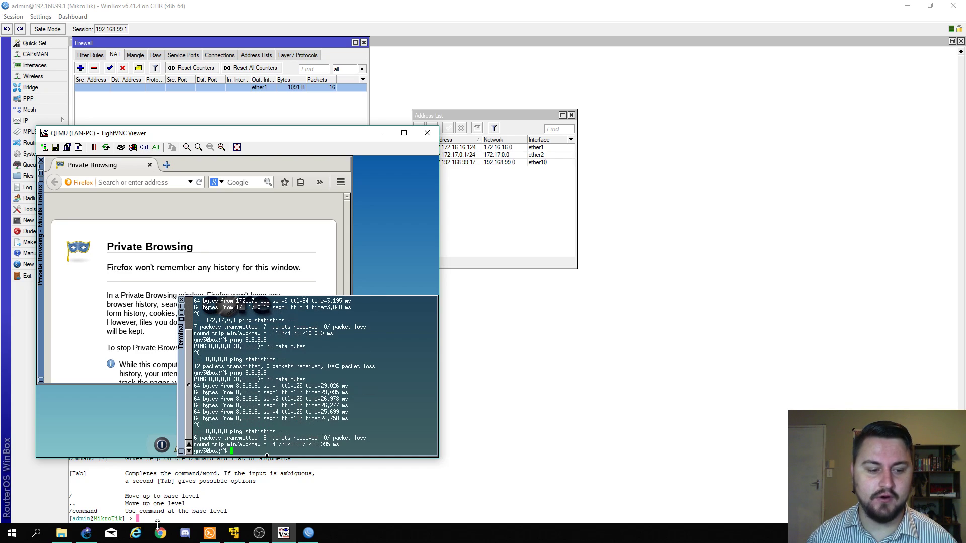
pyautogui.click(89, 535)
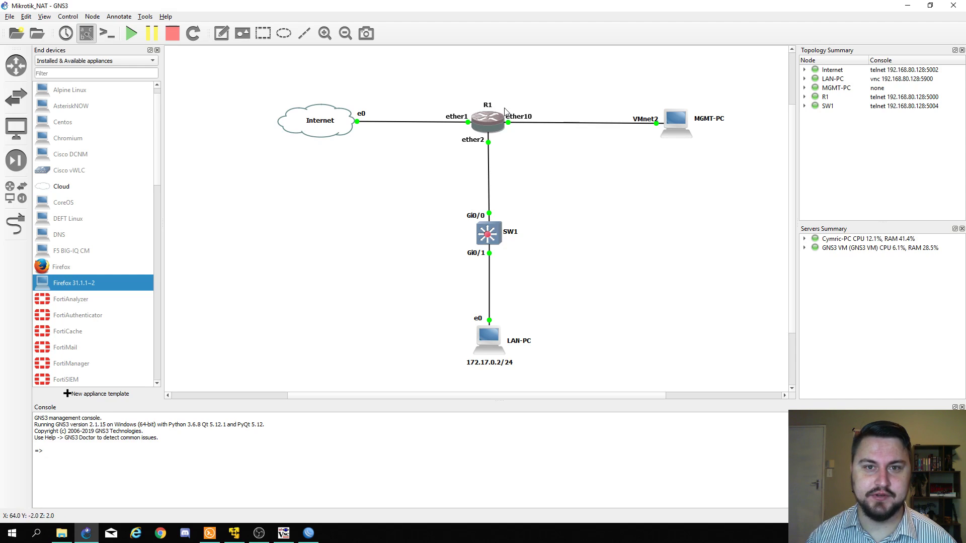
# Step: Delete the masquerade rule, leaving WinBox's NAT list empty
pyautogui.click(312, 536)
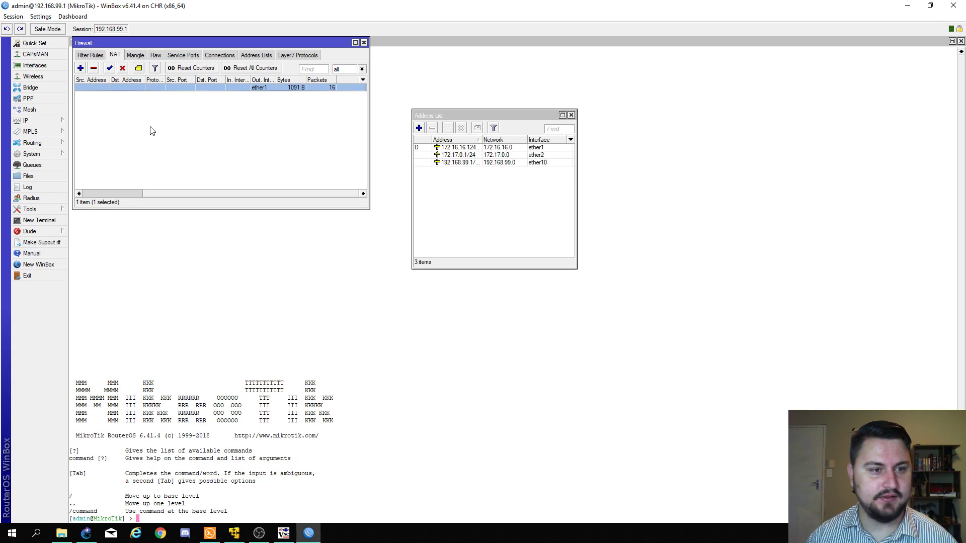
pyautogui.moveTo(142, 195); pyautogui.dragTo(125, 196)
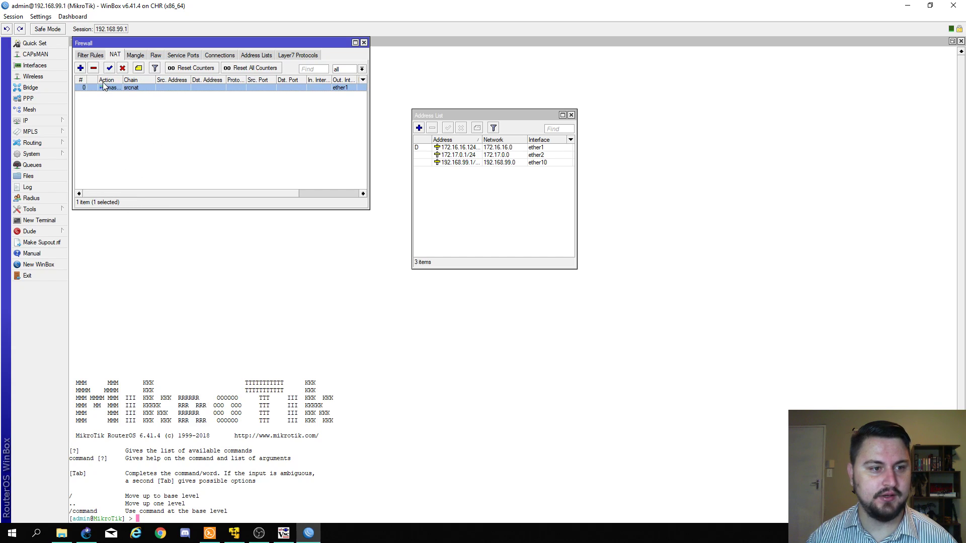
pyautogui.click(93, 69)
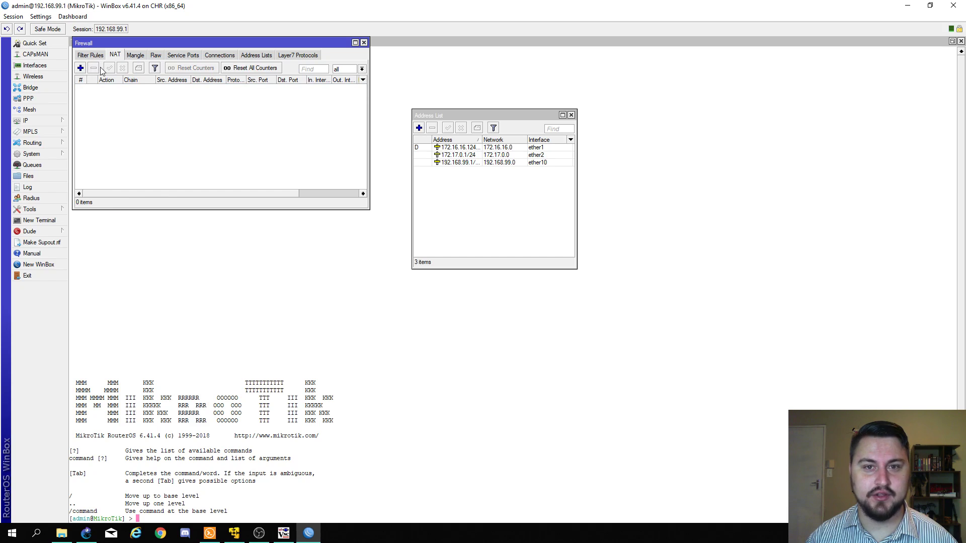
# Step: Switch back to GNS3 and bring R1's Solar-PuTTY console forward
pyautogui.hotkey('alt', 'Tab')
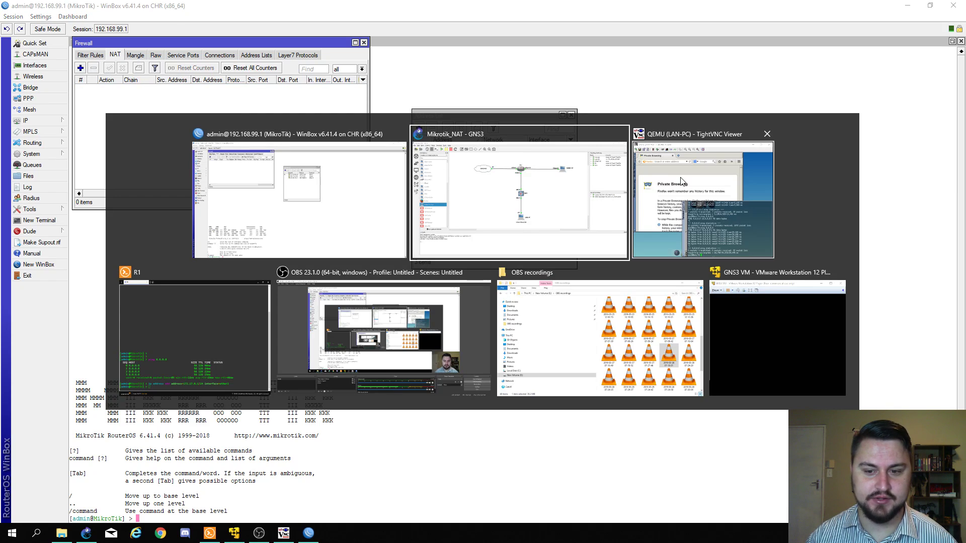
pyautogui.click(492, 195)
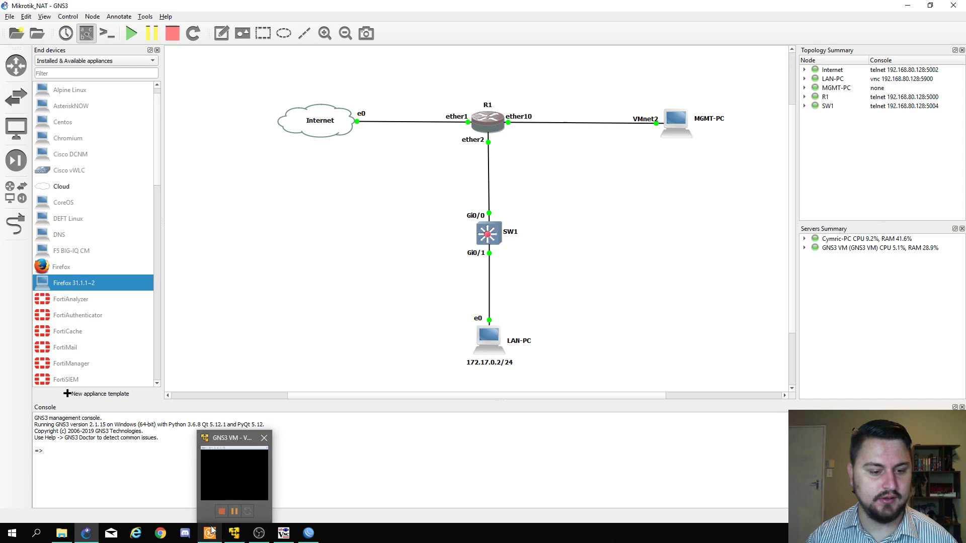
pyautogui.click(236, 478)
# Step: Maximize R1's console and type ip firewall nat add chain=srcnat out-interface=ether1 action=masquerade
pyautogui.doubleClick(361, 48)
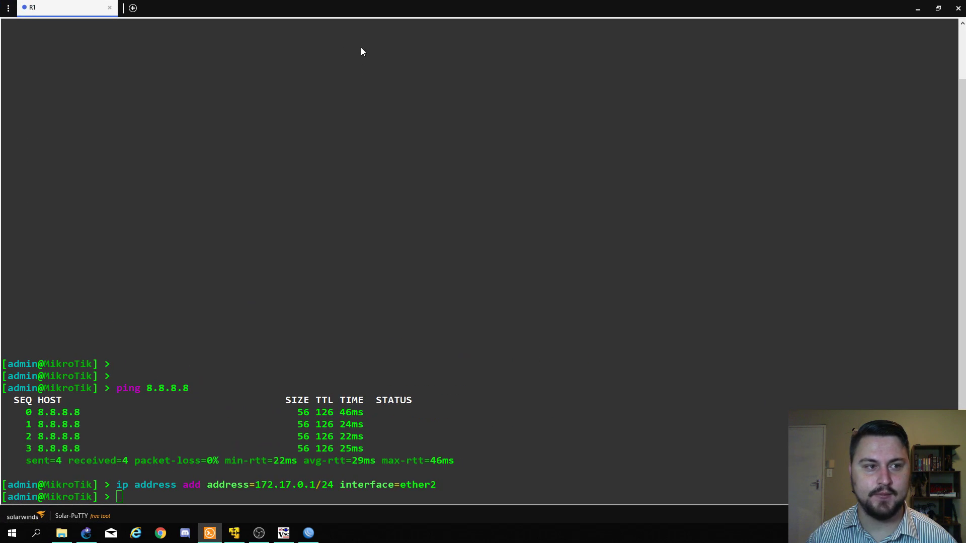
pyautogui.press('Return')
pyautogui.press('Return')
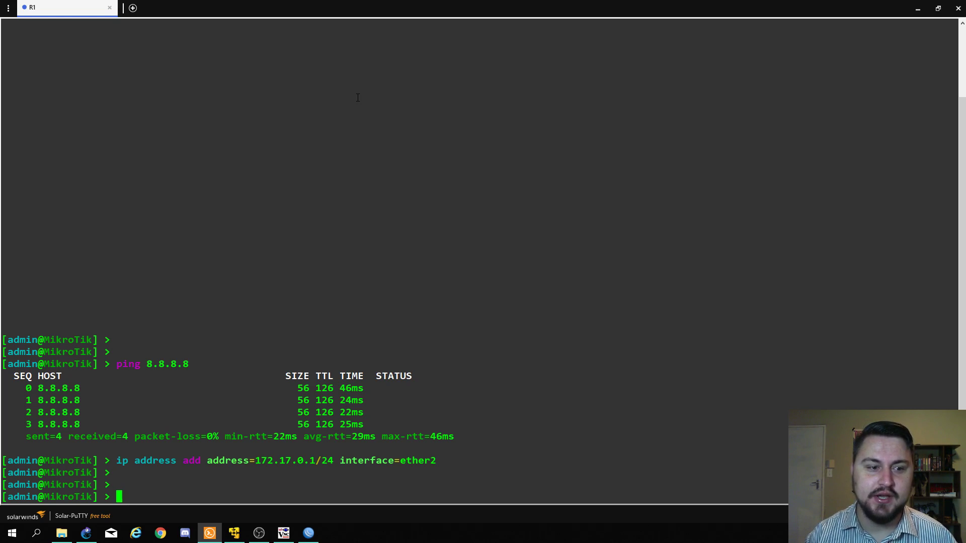
pyautogui.write('ip fi')
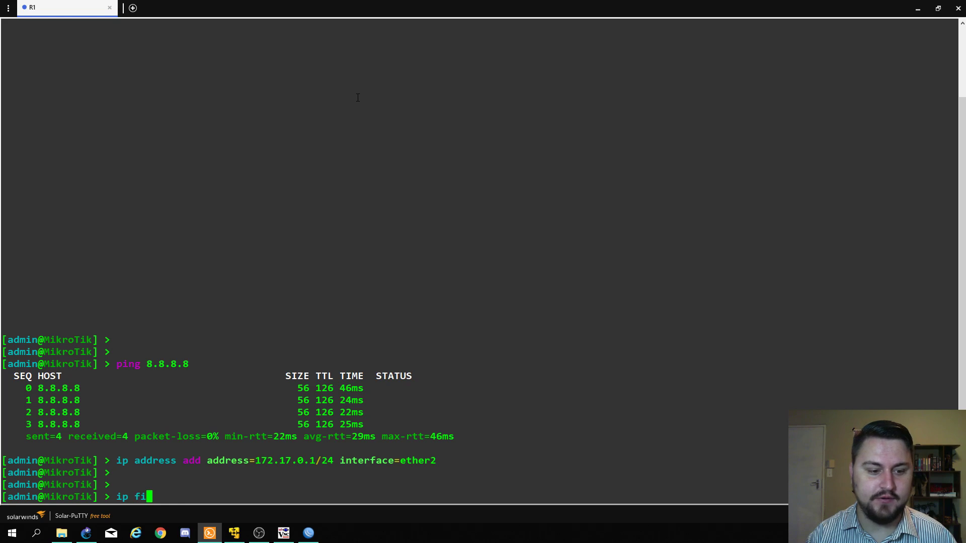
pyautogui.write('rewall nat')
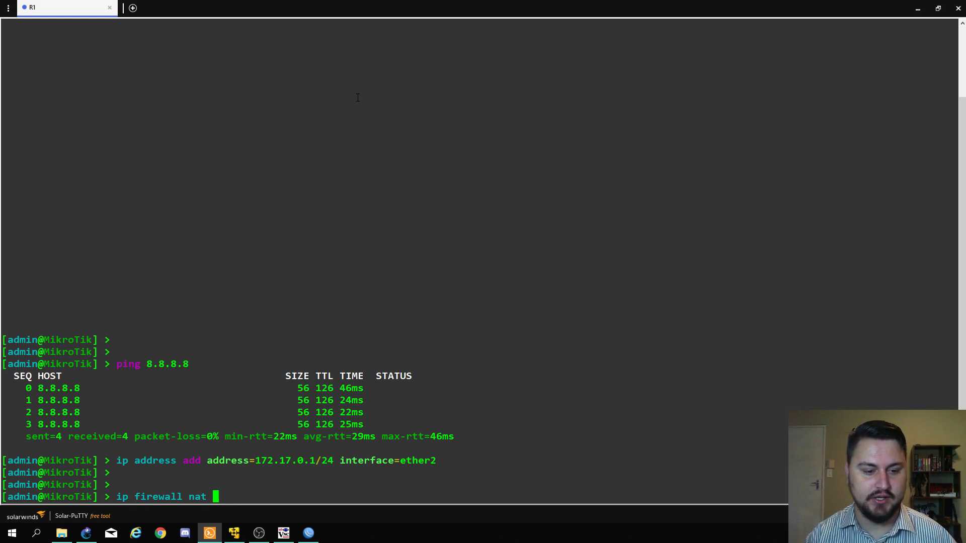
pyautogui.write('add ')
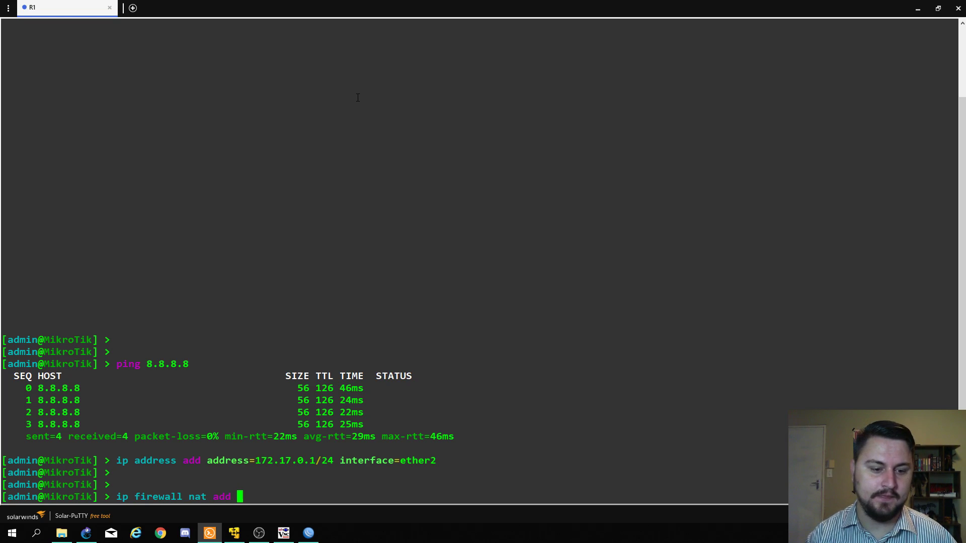
pyautogui.write('chain=')
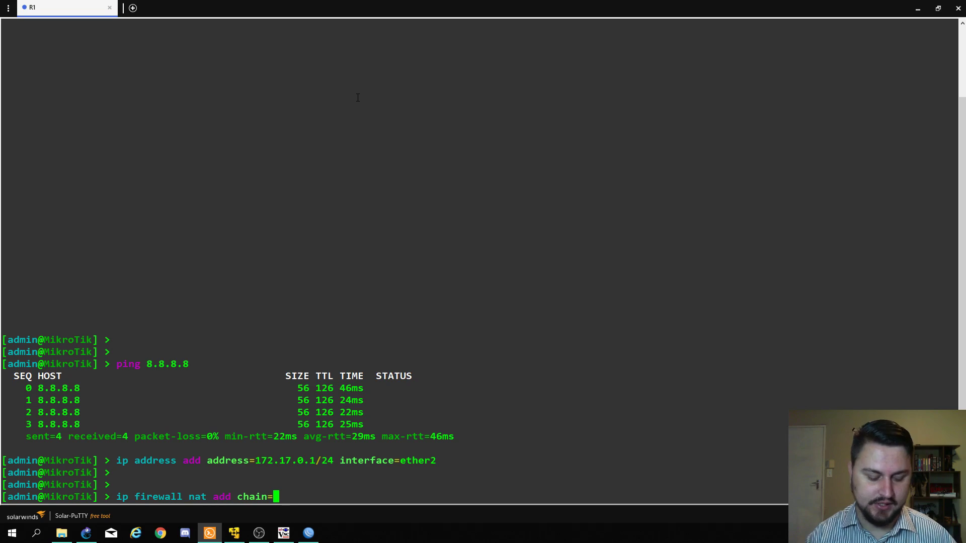
pyautogui.write('srcnat')
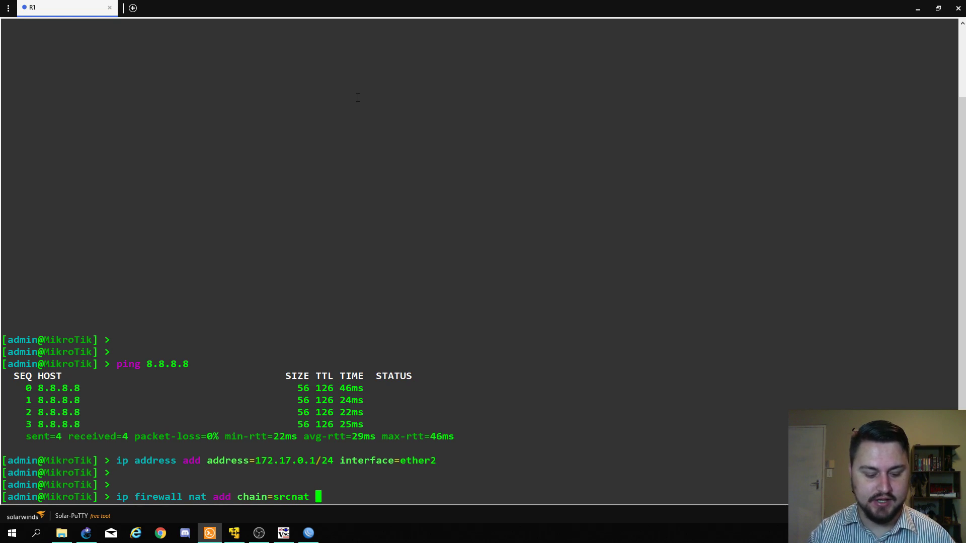
pyautogui.write('out-inte')
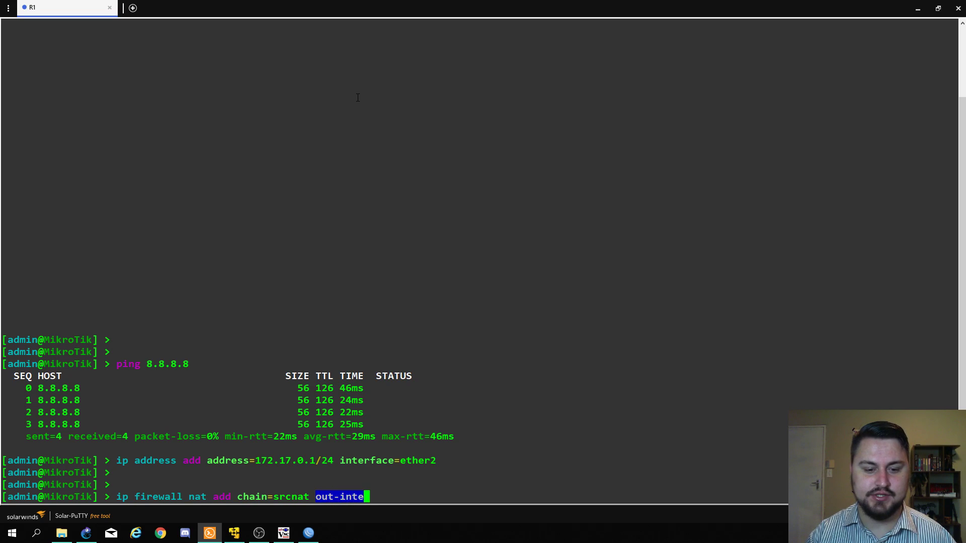
pyautogui.press('Tab')
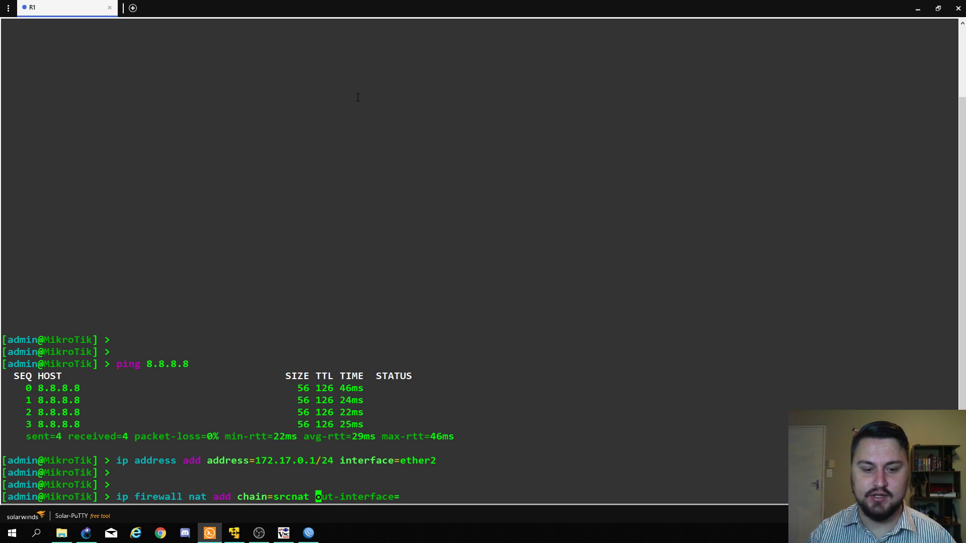
pyautogui.write('=ether1 ')
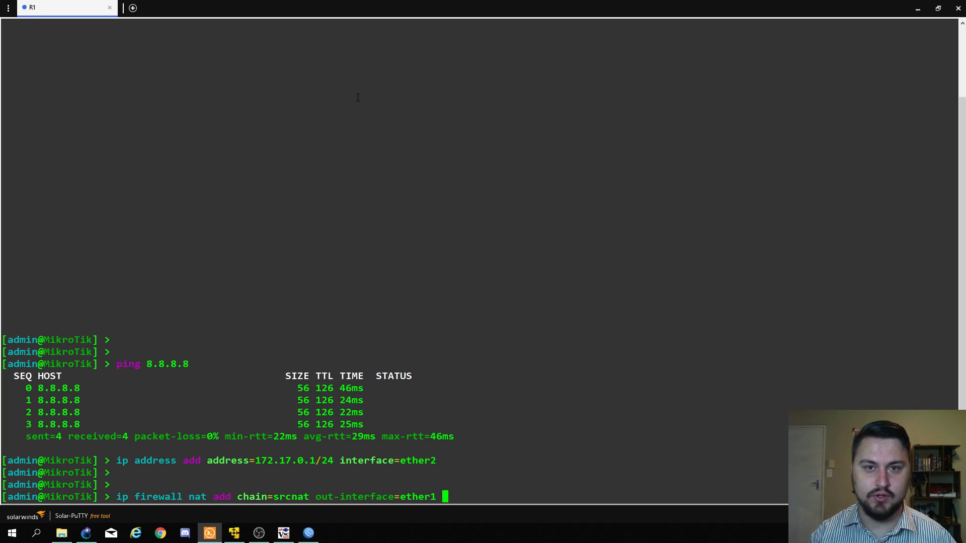
pyautogui.write('action=')
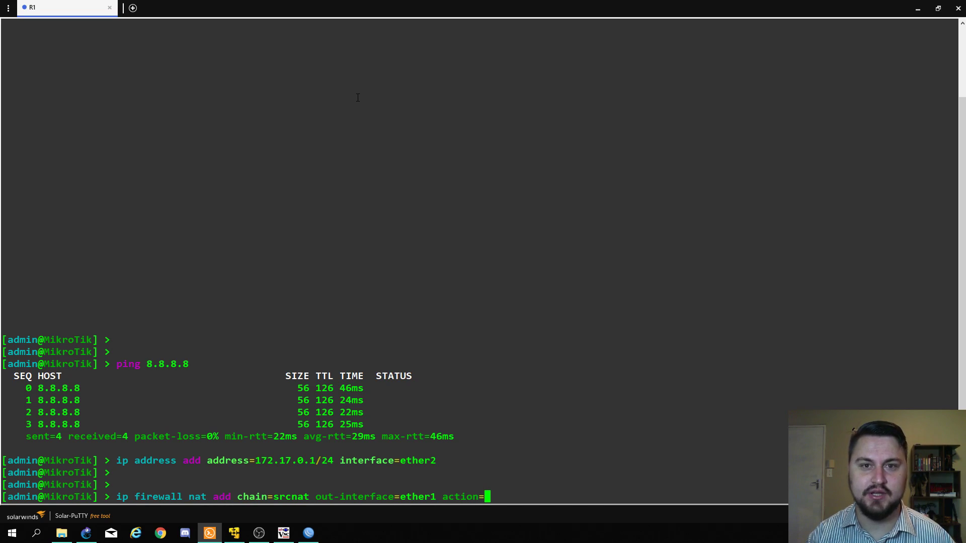
pyautogui.write('masq')
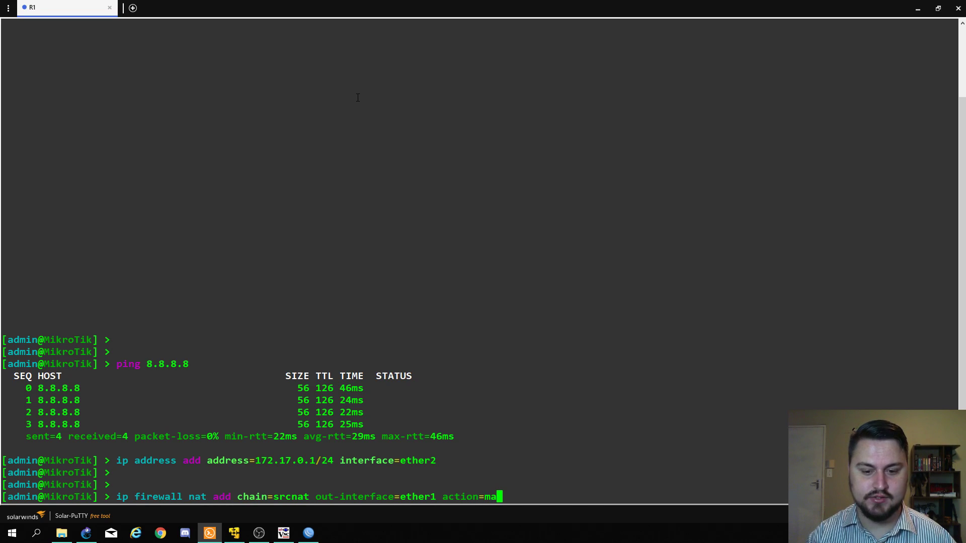
pyautogui.press('Tab')
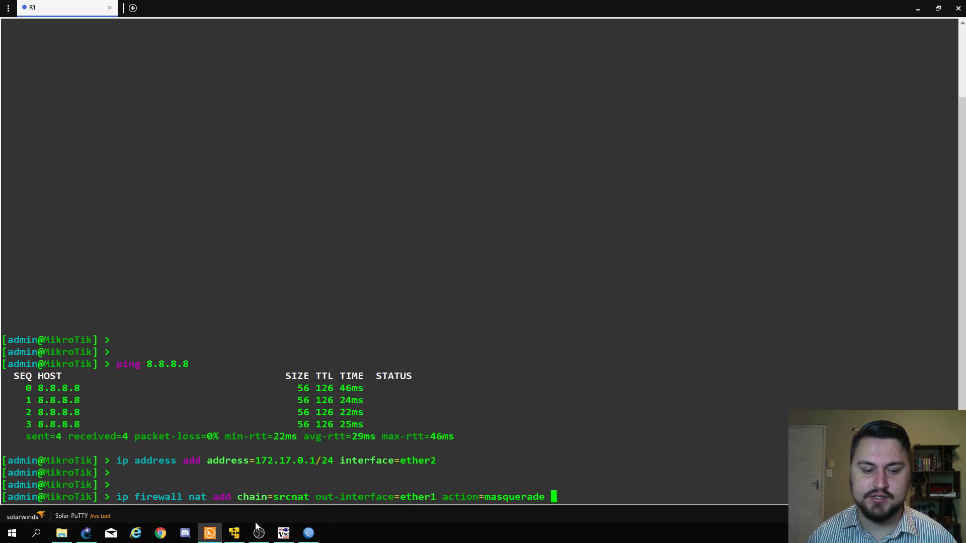
# Step: Rerun LAN-PC's ping to 8.8.8.8, then execute R1's srcnat masquerade command so replies start arriving
pyautogui.click(284, 533)
pyautogui.press('Up')
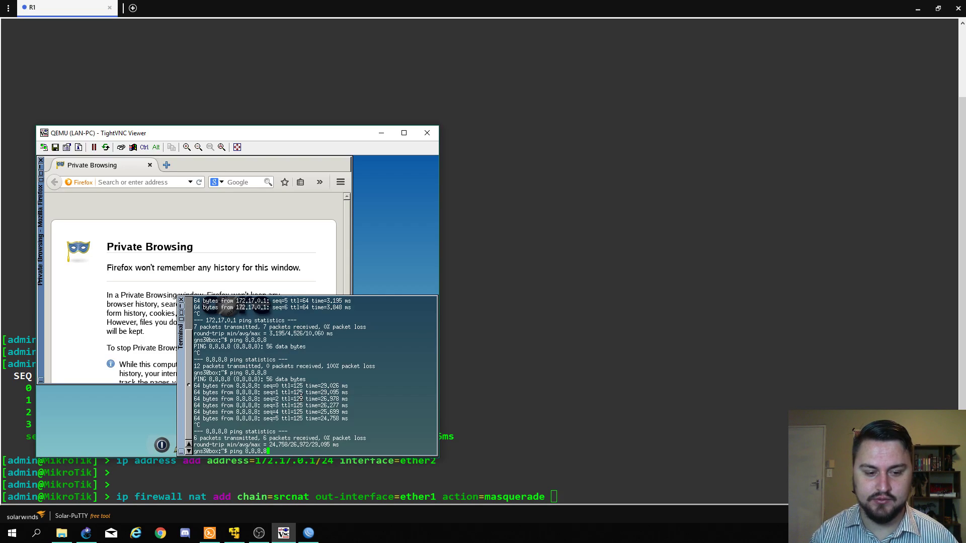
pyautogui.press('Return')
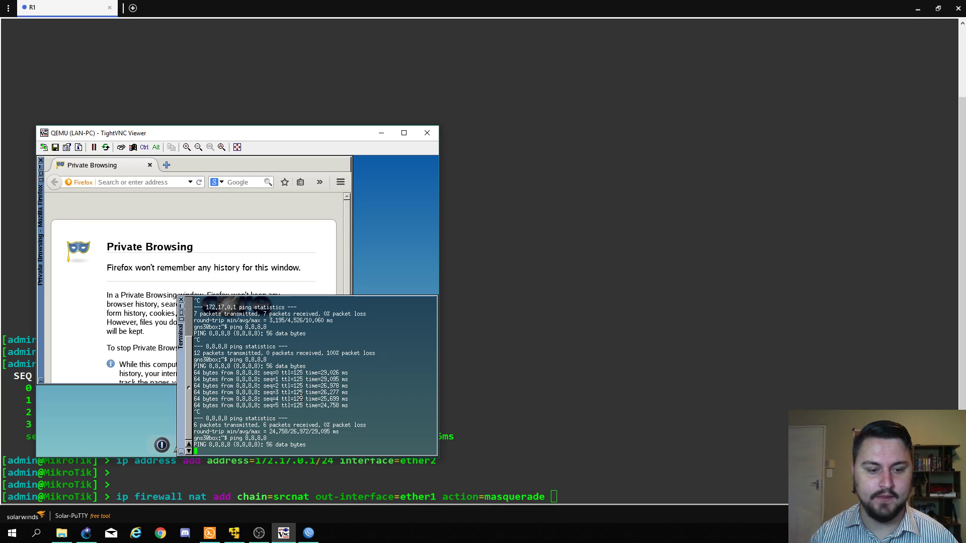
pyautogui.click(528, 387)
pyautogui.press('Return')
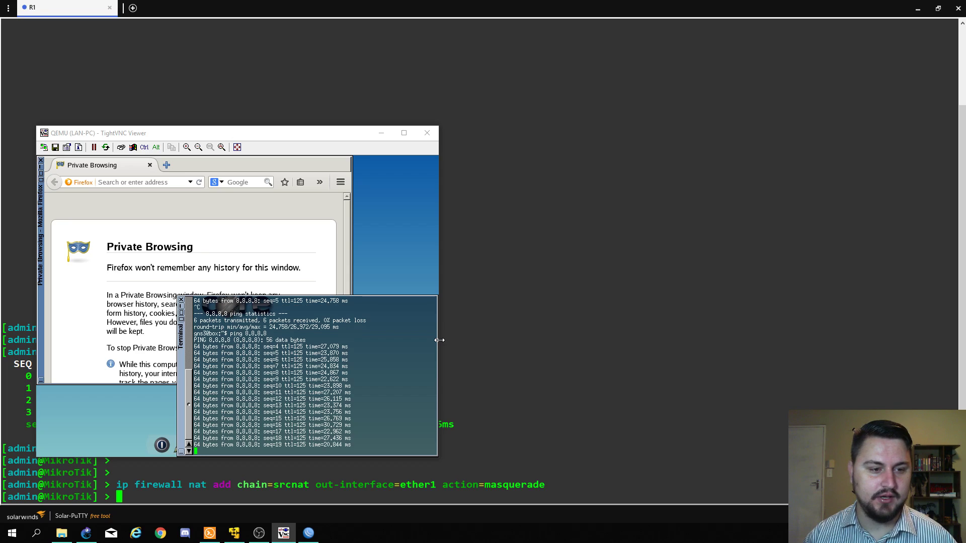
pyautogui.click(146, 179)
pyautogui.write('www.google.com')
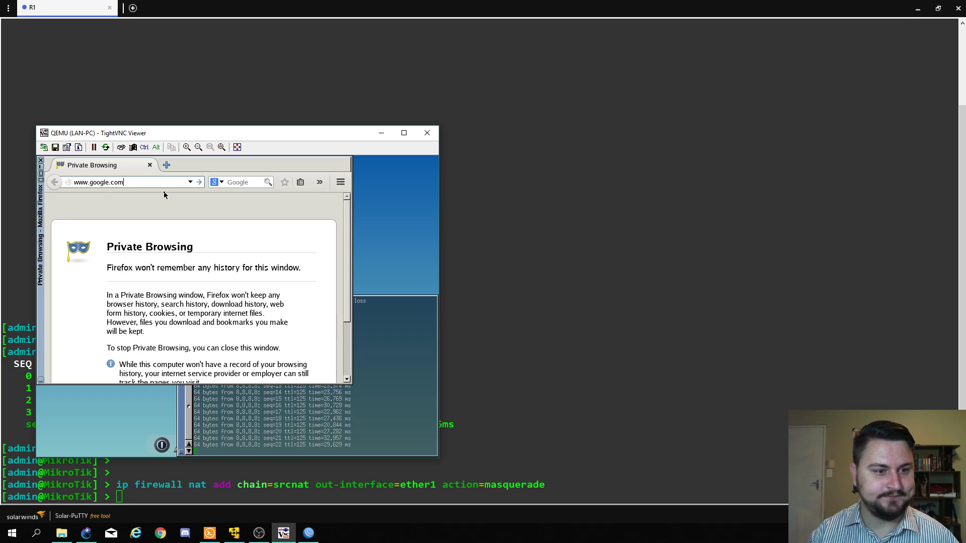
pyautogui.press('Return')
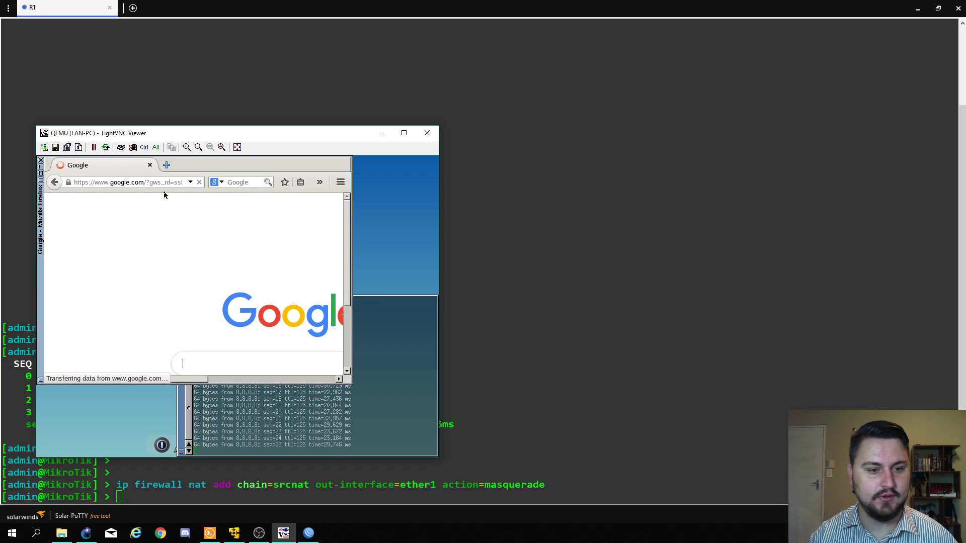
pyautogui.click(258, 382)
pyautogui.moveTo(259, 382); pyautogui.dragTo(207, 378)
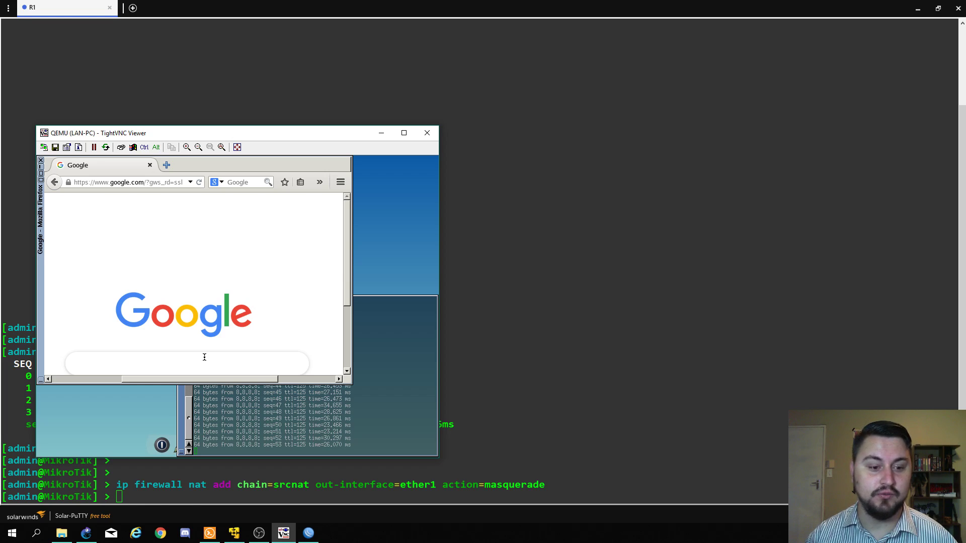
pyautogui.click(204, 357)
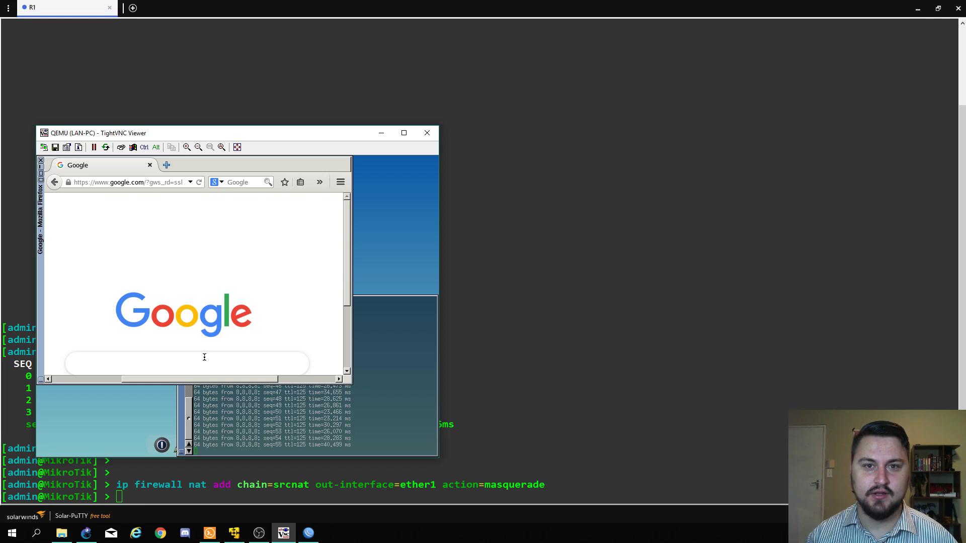